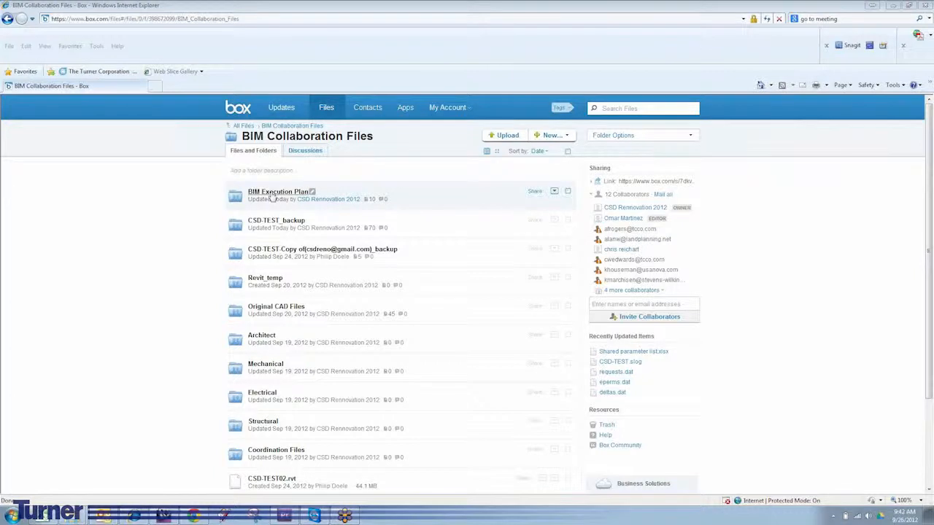
- Open the BIM Model Standards folder inside the BIM Execution Plan folder
{"action": "left_click", "coordinate": [274, 192]}
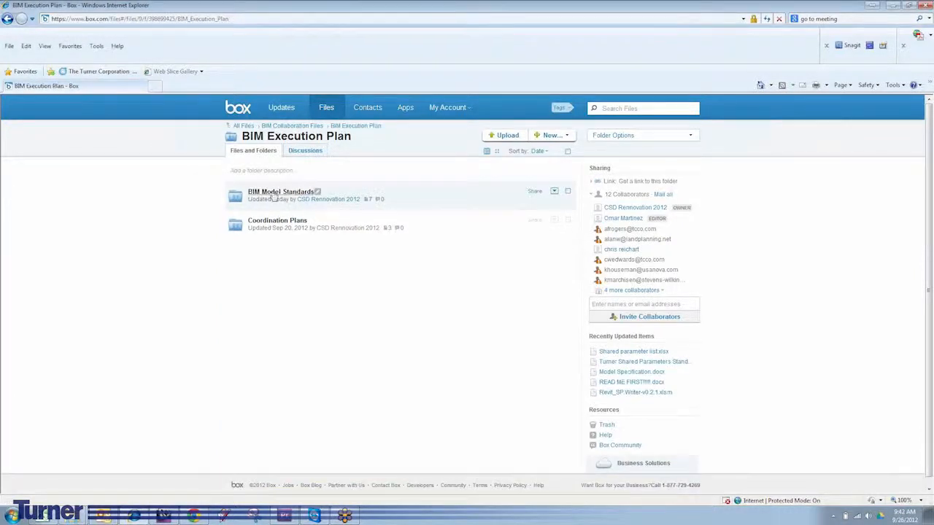
{"action": "left_click", "coordinate": [273, 192]}
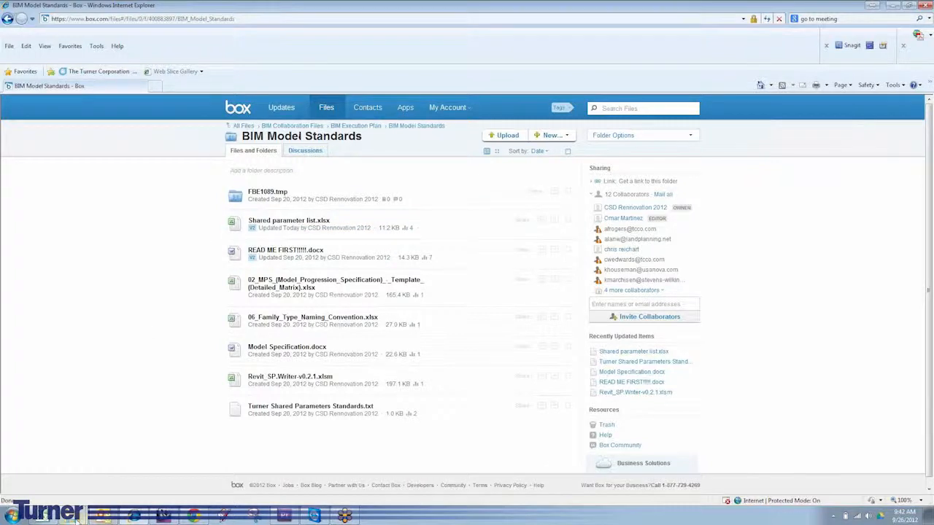
- Bring up the local BIM folder, point out its BIM Standards-2012 subfolder, and minimize the window
{"action": "left_click", "coordinate": [77, 518]}
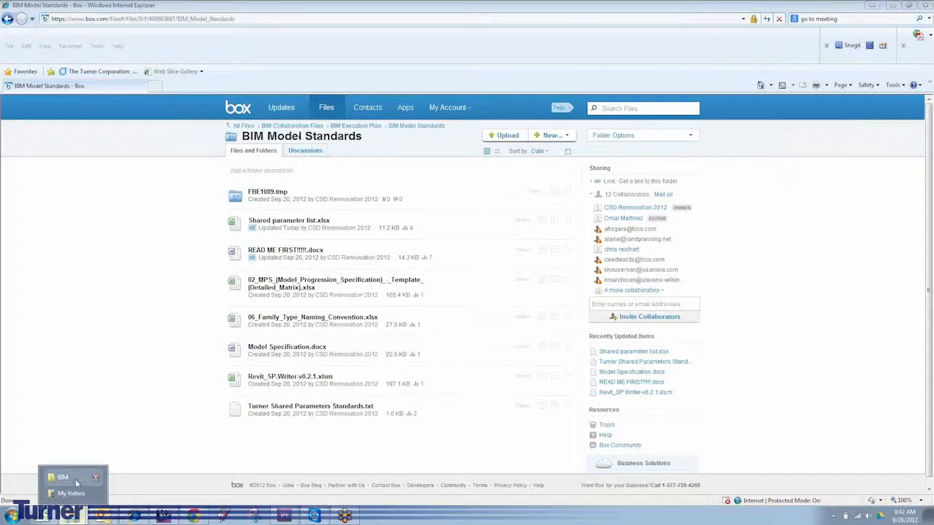
{"action": "left_click", "coordinate": [76, 484]}
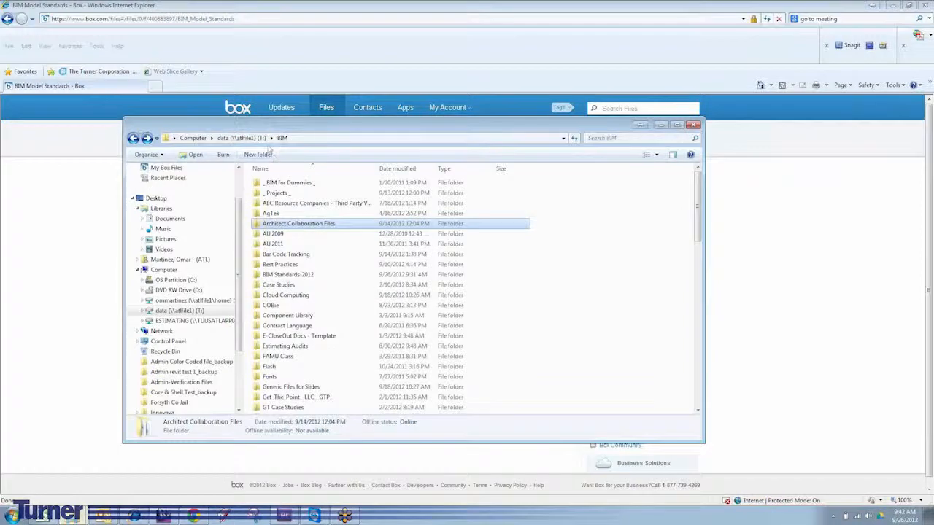
{"action": "left_click", "coordinate": [287, 140]}
{"action": "left_click", "coordinate": [294, 230]}
{"action": "left_click", "coordinate": [281, 276]}
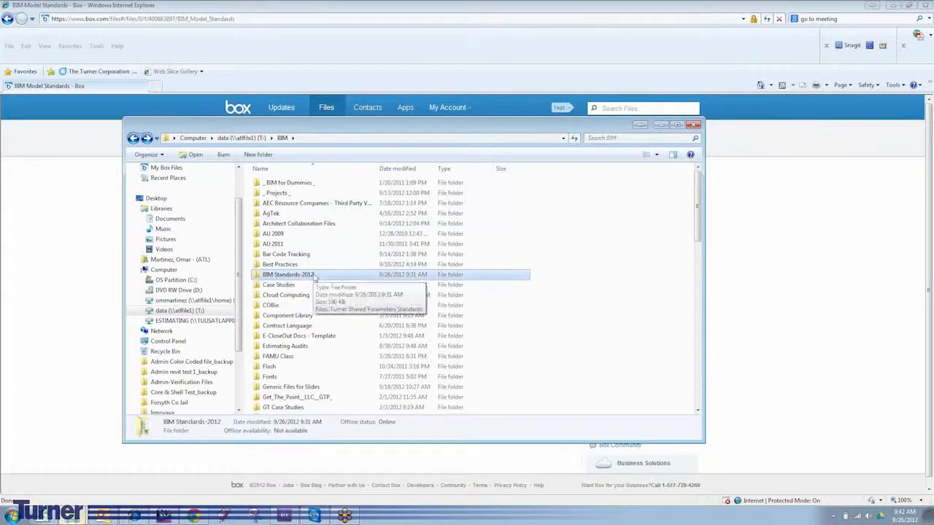
{"action": "left_click_drag", "start_coordinate": [382, 136], "coordinate": [749, 151]}
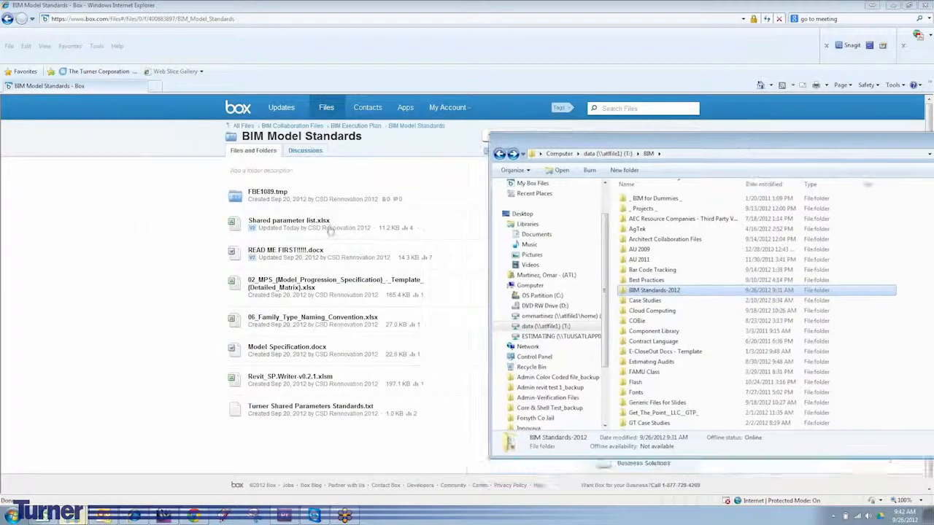
{"action": "left_click_drag", "start_coordinate": [664, 144], "coordinate": [379, 82]}
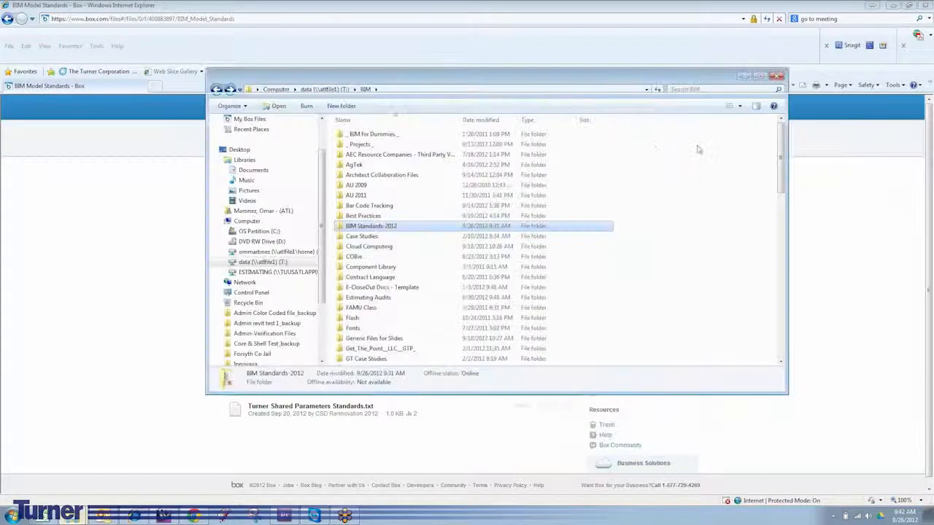
{"action": "left_click", "coordinate": [745, 74]}
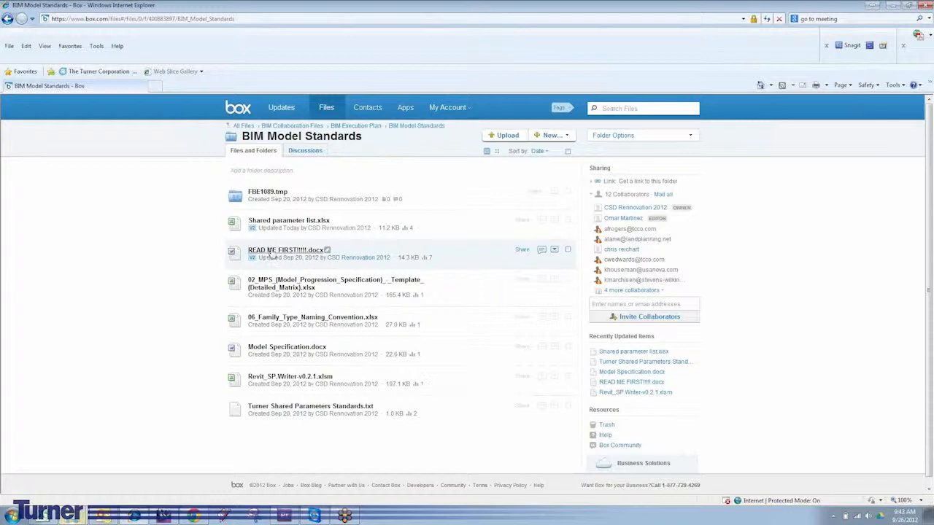
- Open READ ME FIRST!!!!!.docx and follow its Revit plugin link to the download section of the openRevit article
{"action": "left_click", "coordinate": [272, 252]}
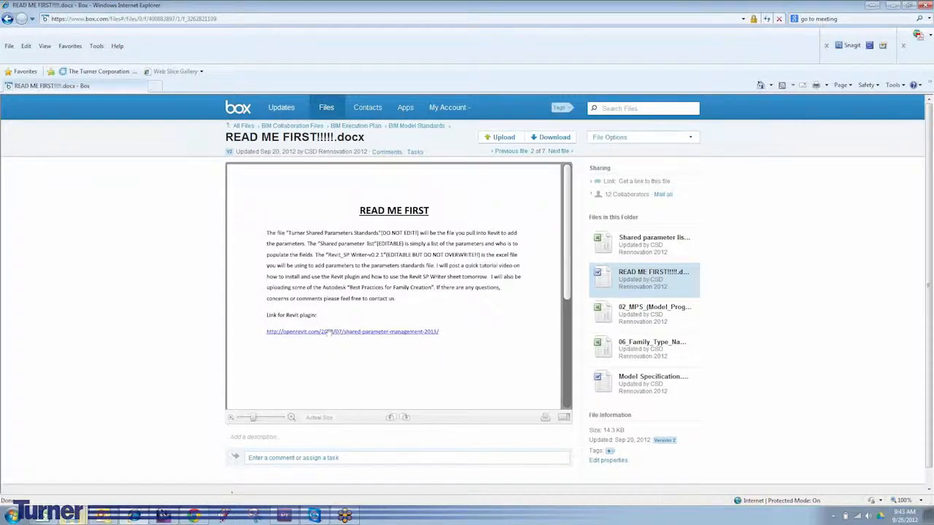
{"action": "left_click", "coordinate": [330, 332]}
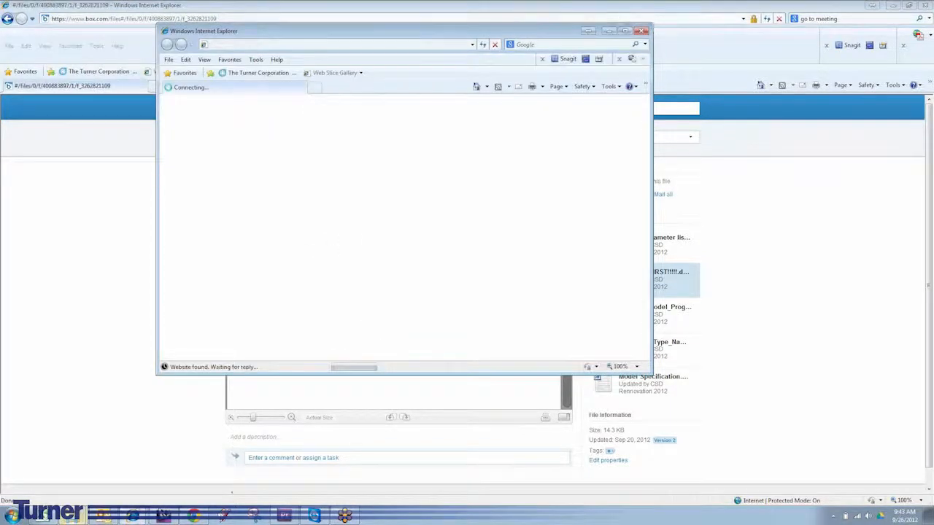
{"action": "left_click", "coordinate": [625, 31]}
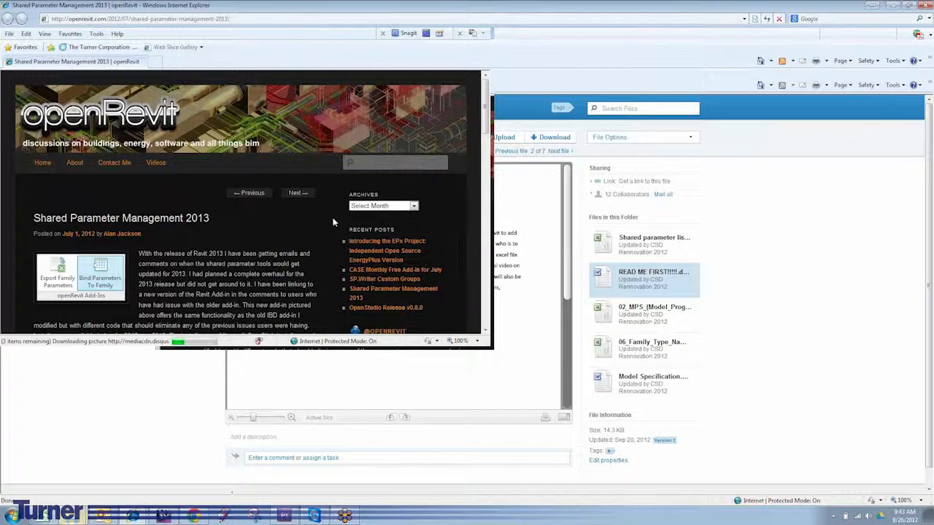
{"action": "scroll", "coordinate": [311, 271], "scroll_direction": "down", "scroll_amount": 3}
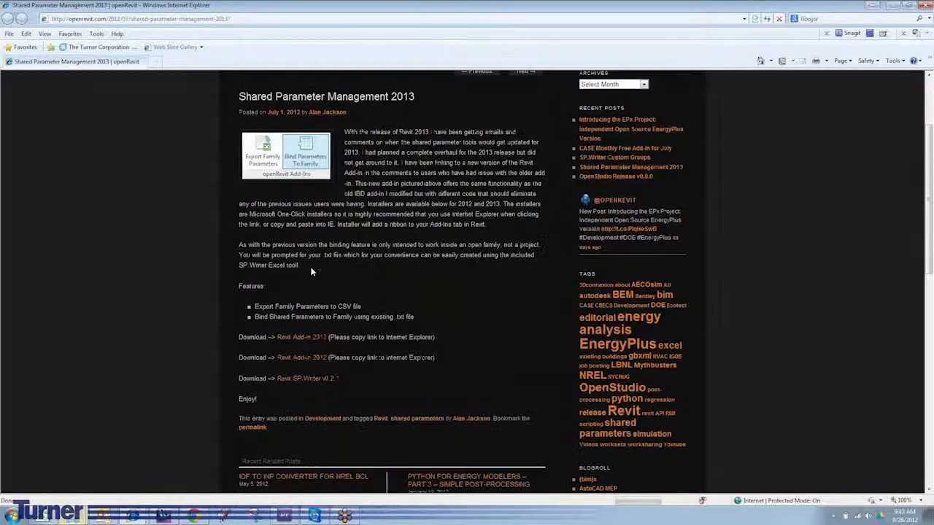
- Open the Revit SP.Writer v0.2.1 download page from the article and try to download the workbook
{"action": "left_click", "coordinate": [292, 340]}
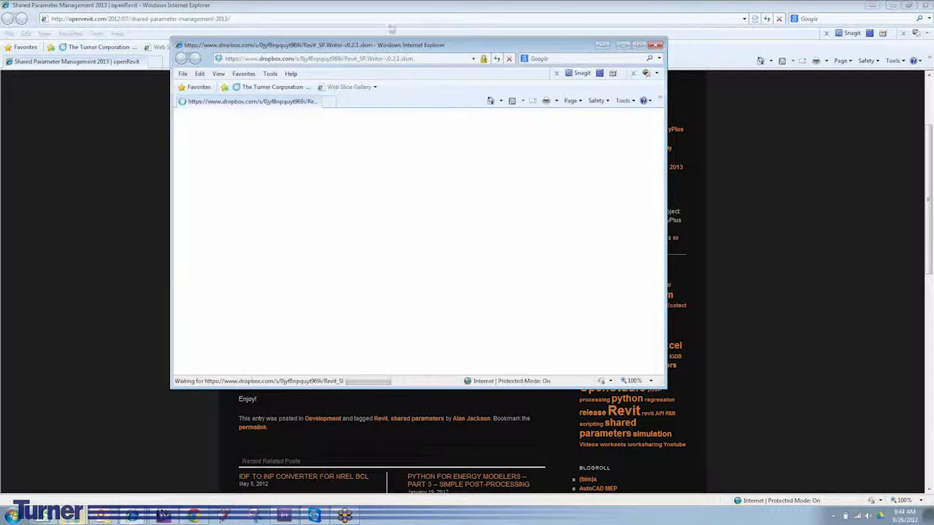
{"action": "left_click", "coordinate": [640, 45]}
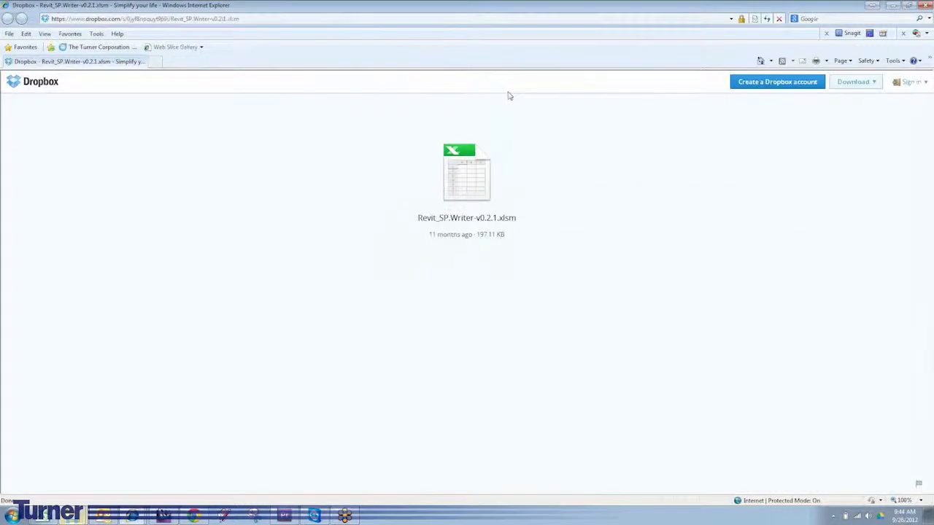
{"action": "left_click", "coordinate": [863, 83]}
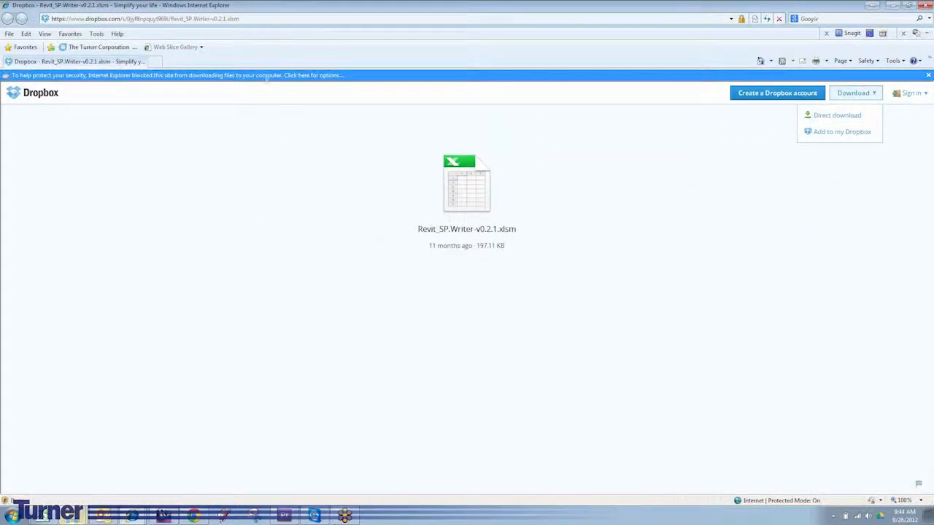
{"action": "left_click", "coordinate": [266, 79]}
{"action": "left_click", "coordinate": [310, 81]}
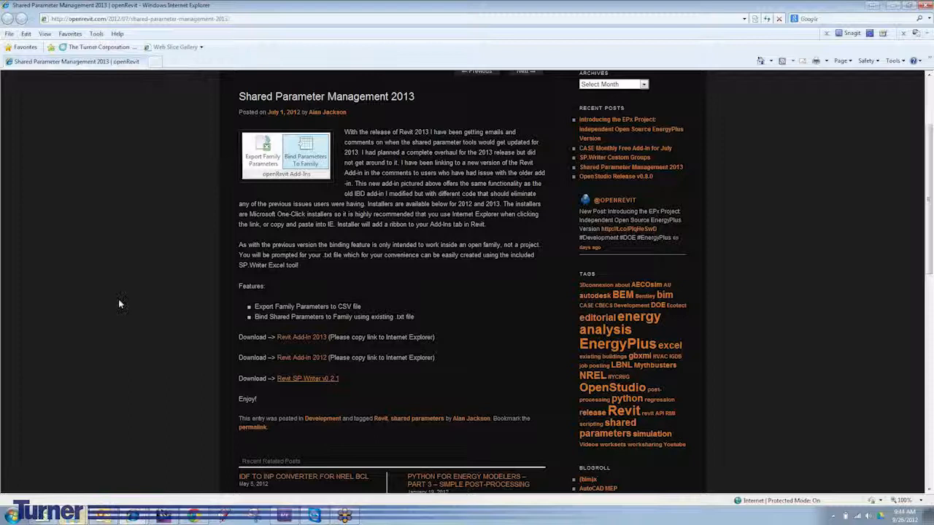
- Open the Revit_SP.Writer-v0.2.1 workbook from the local Downloads folder and dismiss its splash dialog
{"action": "mouse_move", "coordinate": [70, 514]}
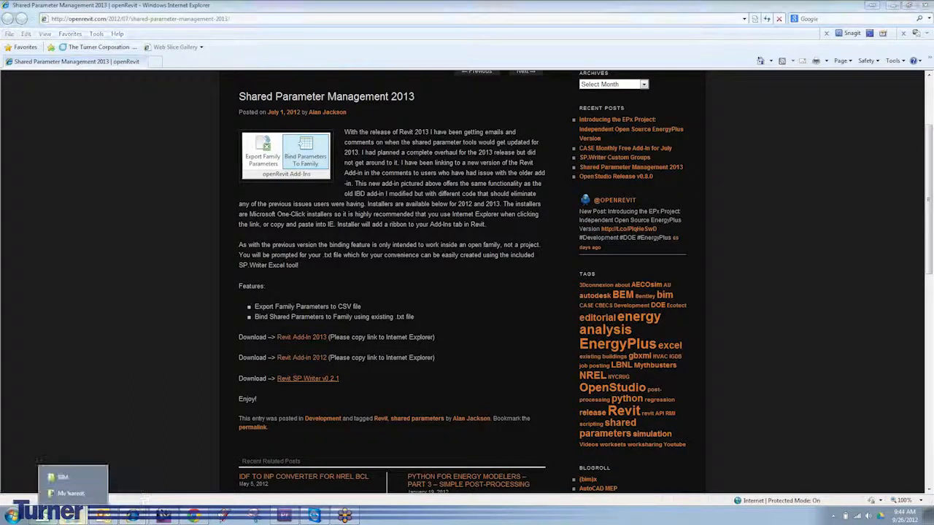
{"action": "left_click", "coordinate": [64, 478]}
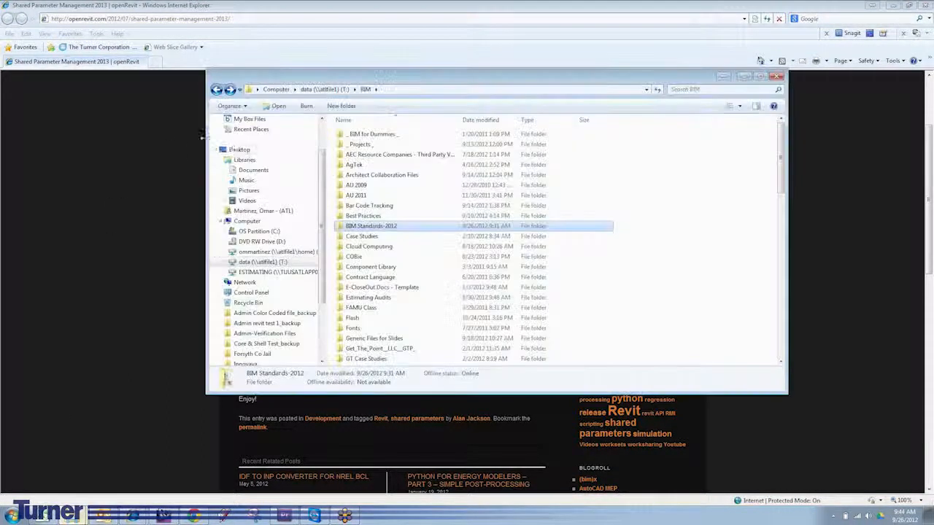
{"action": "scroll", "coordinate": [321, 191], "scroll_direction": "up", "scroll_amount": 2}
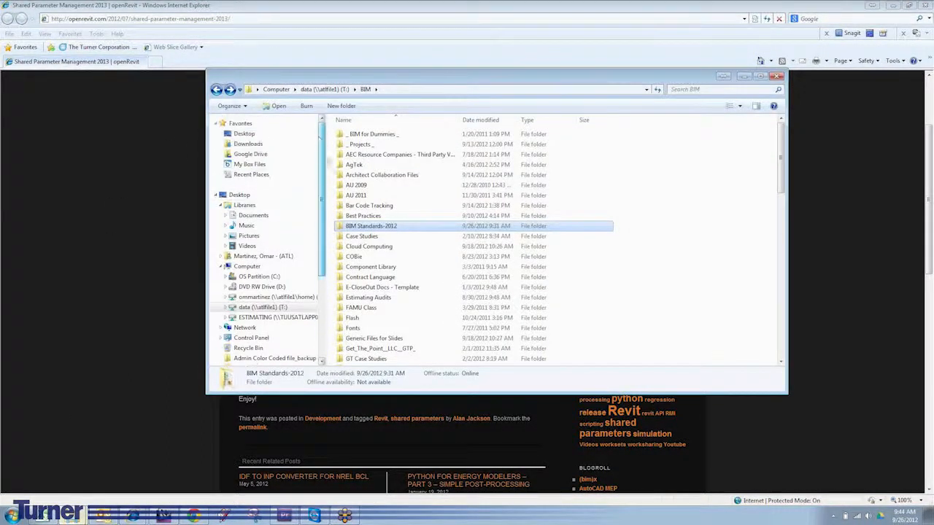
{"action": "left_click", "coordinate": [248, 144]}
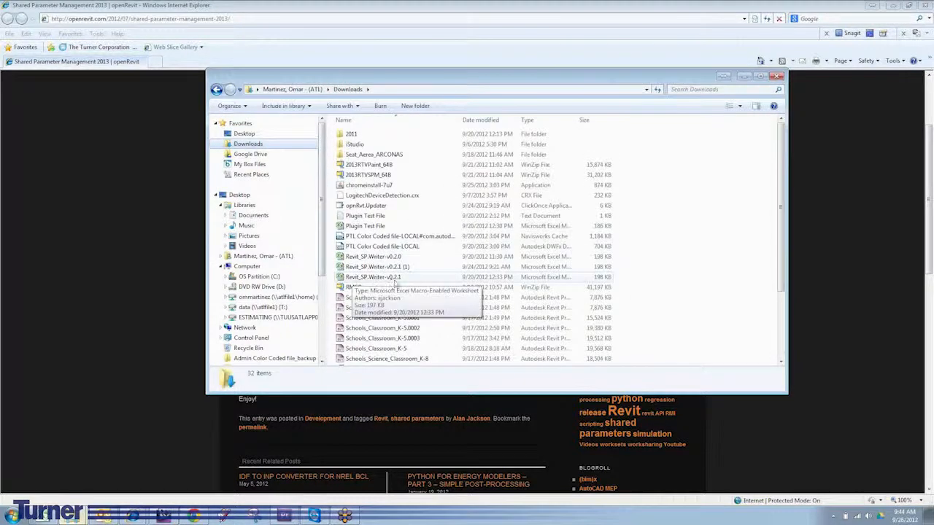
{"action": "double_click", "coordinate": [382, 278]}
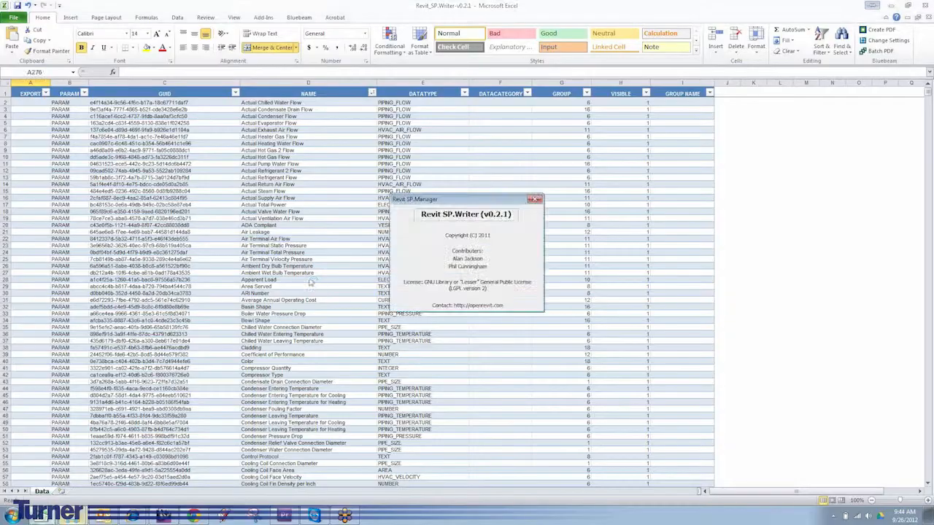
{"action": "left_click", "coordinate": [537, 200]}
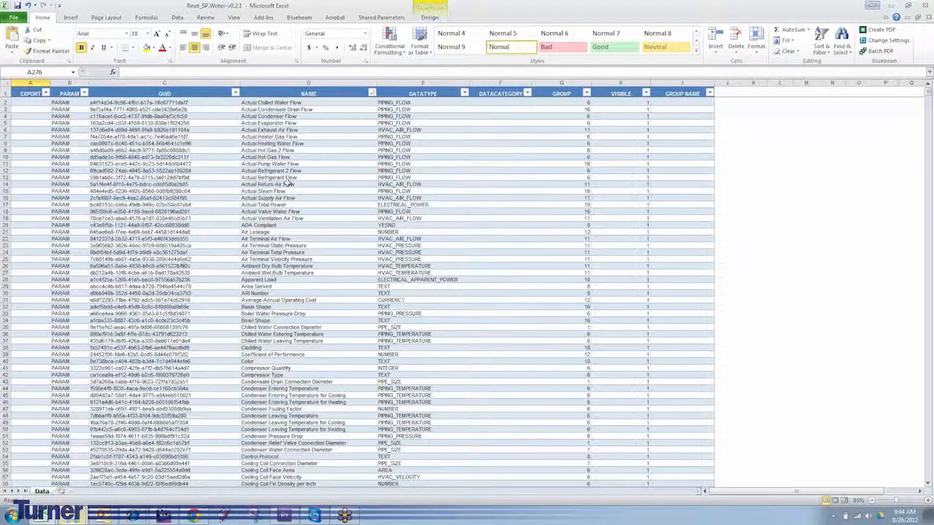
- Examine the default shared parameters listed in the Data sheet, including their names and data types
{"action": "scroll", "coordinate": [306, 164], "scroll_direction": "down", "scroll_amount": 1}
{"action": "scroll", "coordinate": [309, 166], "scroll_direction": "up", "scroll_amount": 1}
{"action": "scroll", "coordinate": [264, 168], "scroll_direction": "down", "scroll_amount": 5}
{"action": "scroll", "coordinate": [264, 166], "scroll_direction": "down", "scroll_amount": 18}
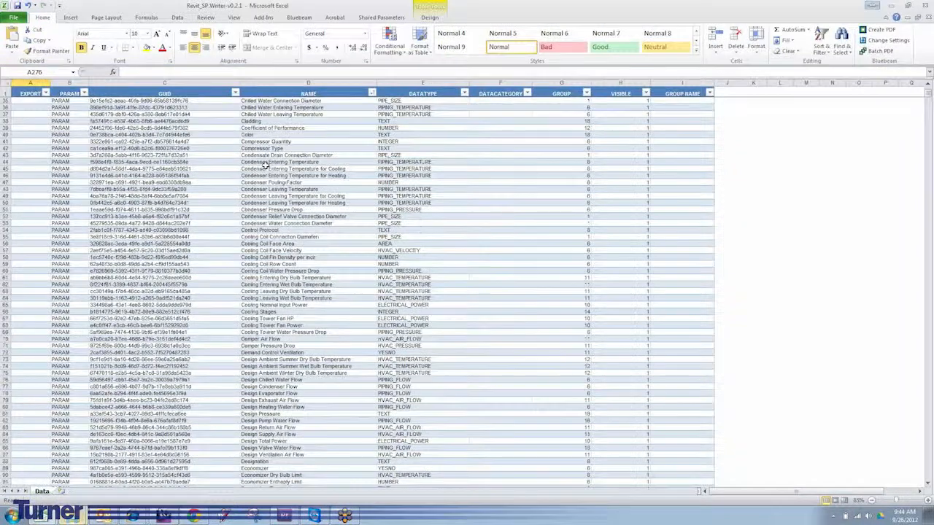
{"action": "scroll", "coordinate": [264, 167], "scroll_direction": "down", "scroll_amount": 11}
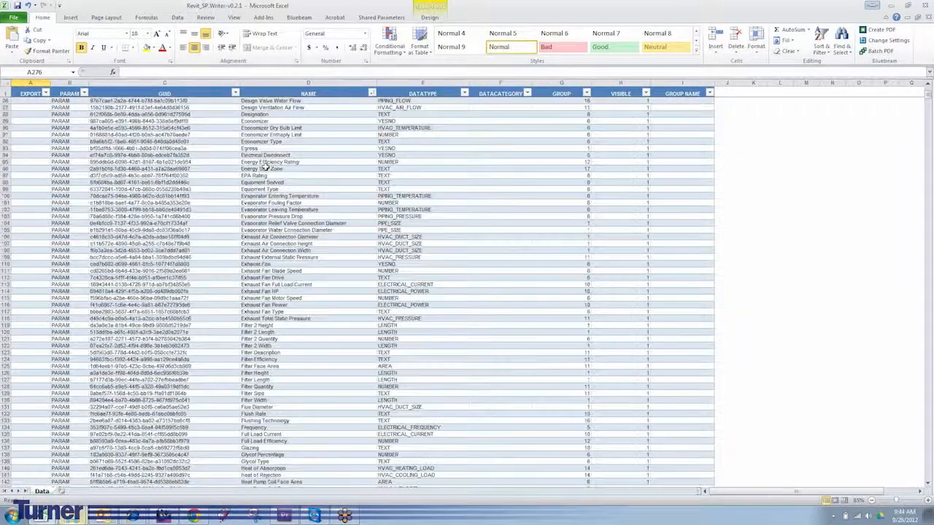
{"action": "scroll", "coordinate": [264, 167], "scroll_direction": "down", "scroll_amount": 3}
{"action": "scroll", "coordinate": [289, 211], "scroll_direction": "up", "scroll_amount": 12}
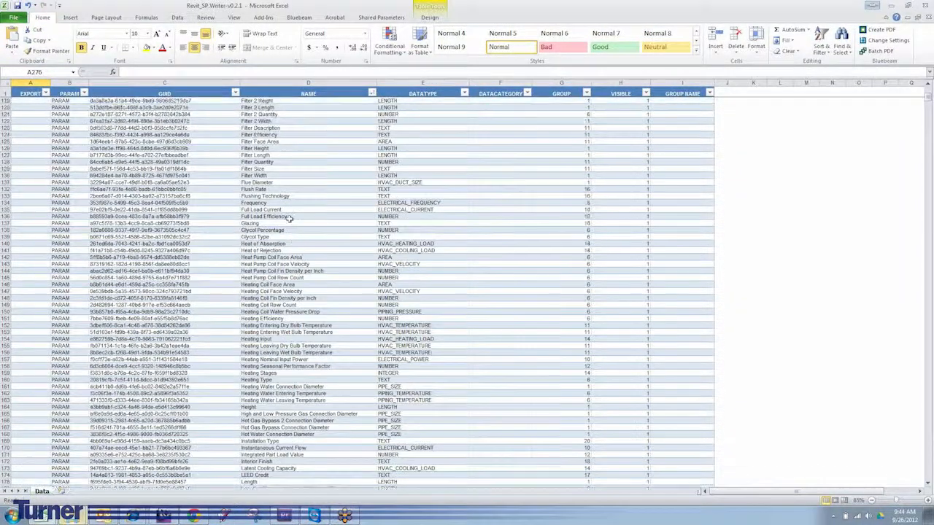
{"action": "scroll", "coordinate": [289, 211], "scroll_direction": "up", "scroll_amount": 20}
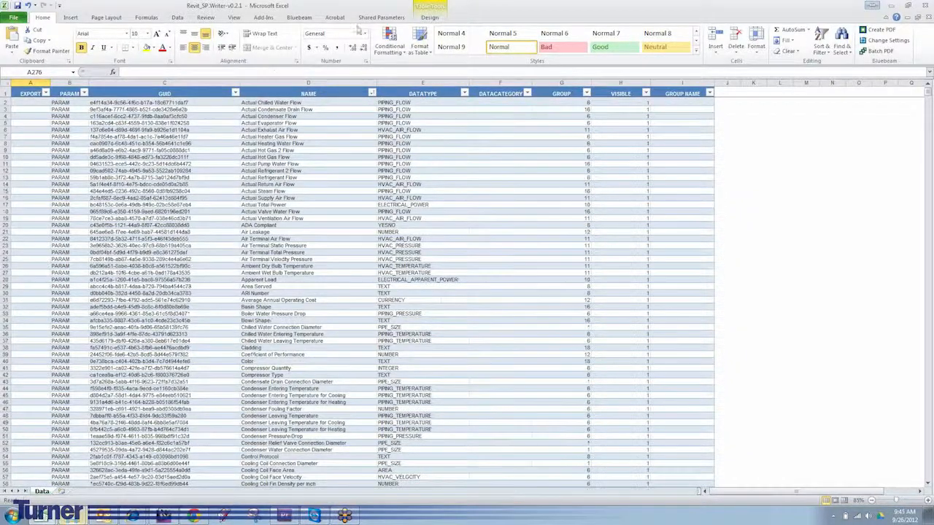
- Clear the entire Data sheet of its default shared parameters with the Shared Parameters add-in
{"action": "left_click", "coordinate": [379, 18]}
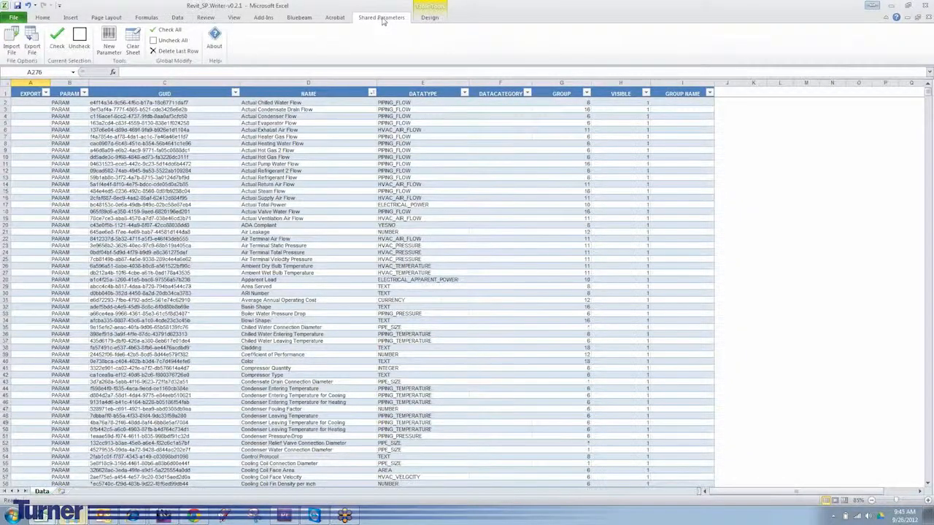
{"action": "left_click", "coordinate": [133, 40]}
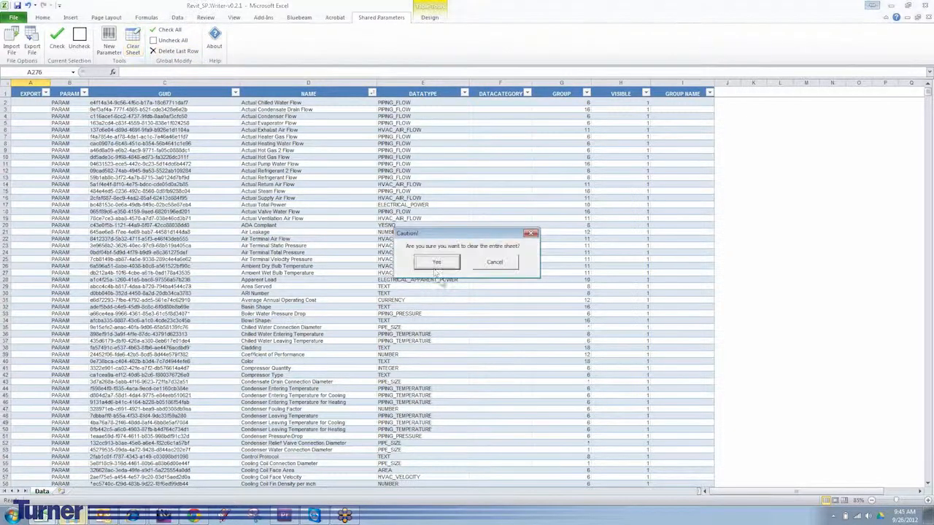
{"action": "left_click", "coordinate": [437, 264]}
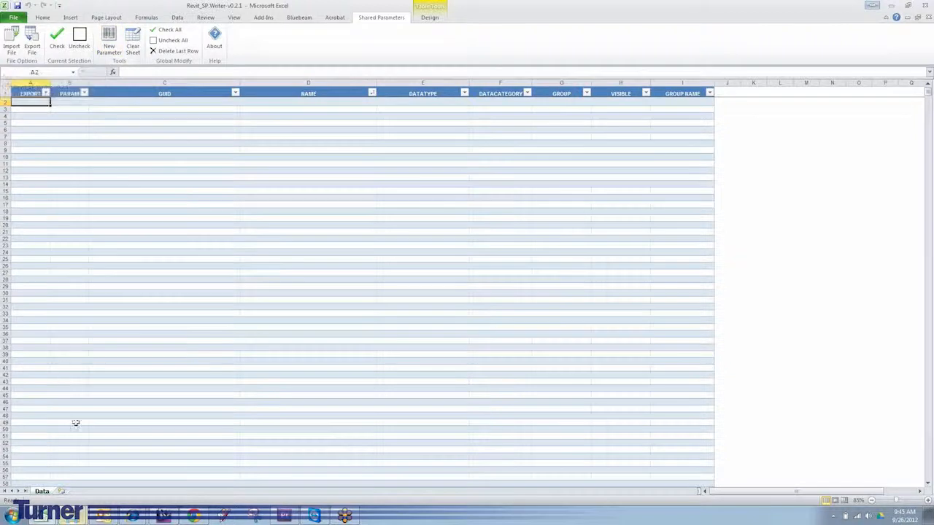
- Switch back to Box in Internet Explorer and open Shared parameter list.xlsx from the BIM Model Standards folder at a readable size
{"action": "right_click", "coordinate": [70, 515]}
{"action": "mouse_move", "coordinate": [132, 515]}
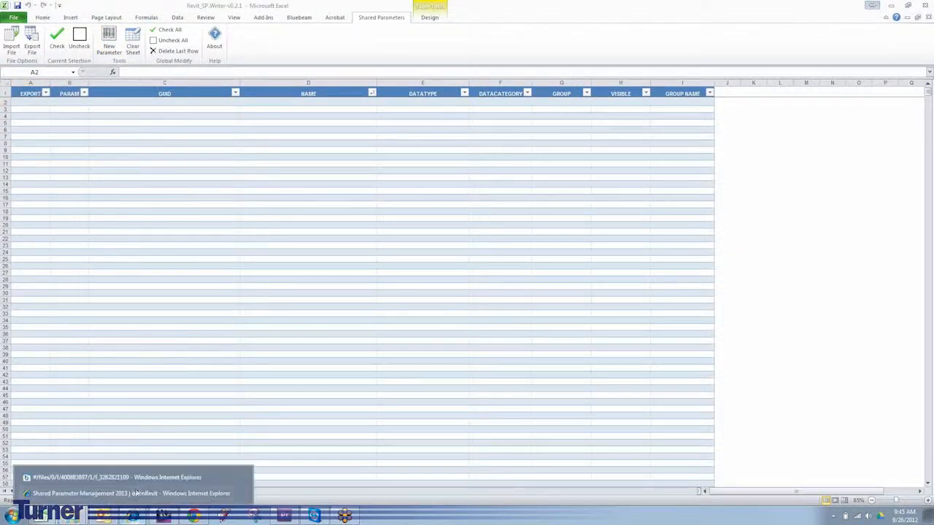
{"action": "left_click", "coordinate": [146, 478]}
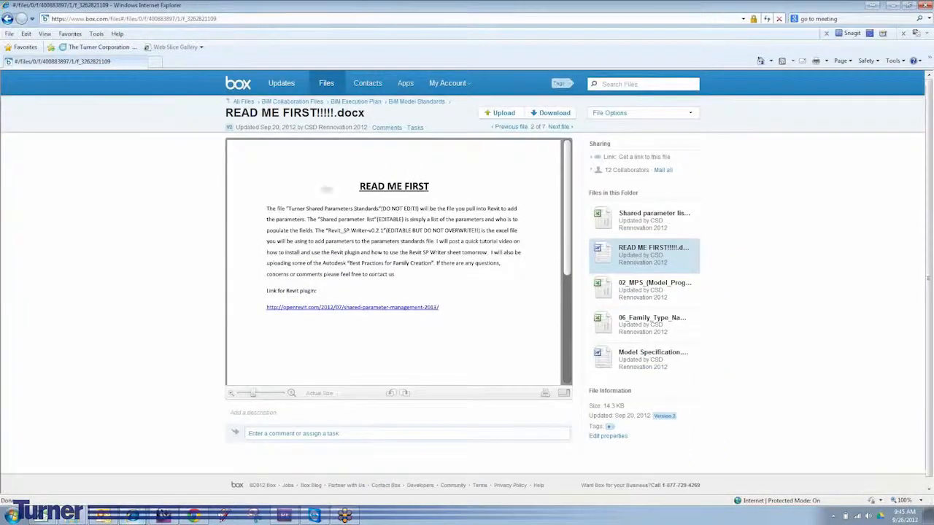
{"action": "left_click", "coordinate": [357, 103]}
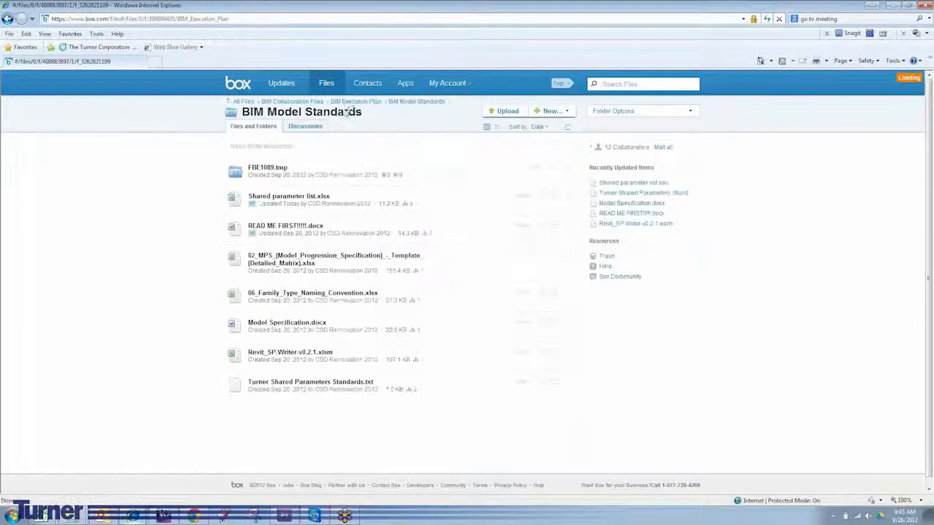
{"action": "left_click", "coordinate": [263, 173]}
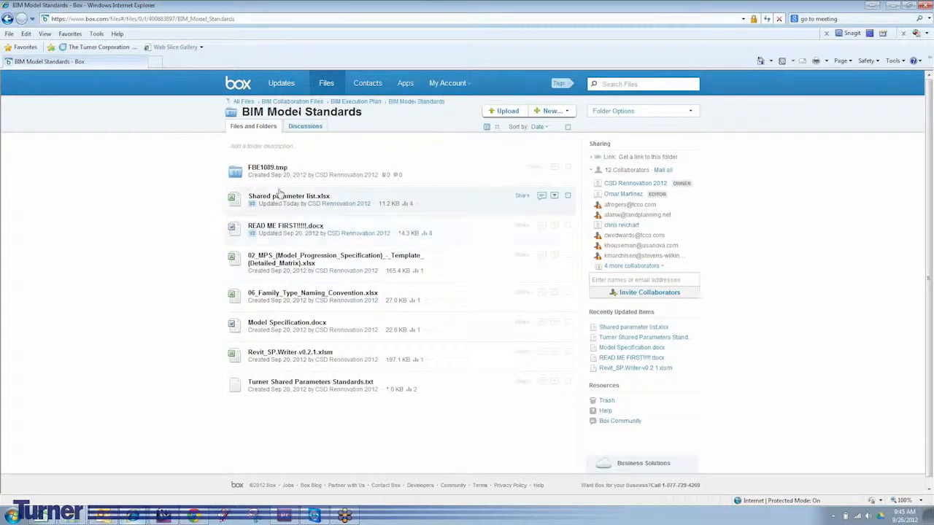
{"action": "left_click", "coordinate": [303, 225]}
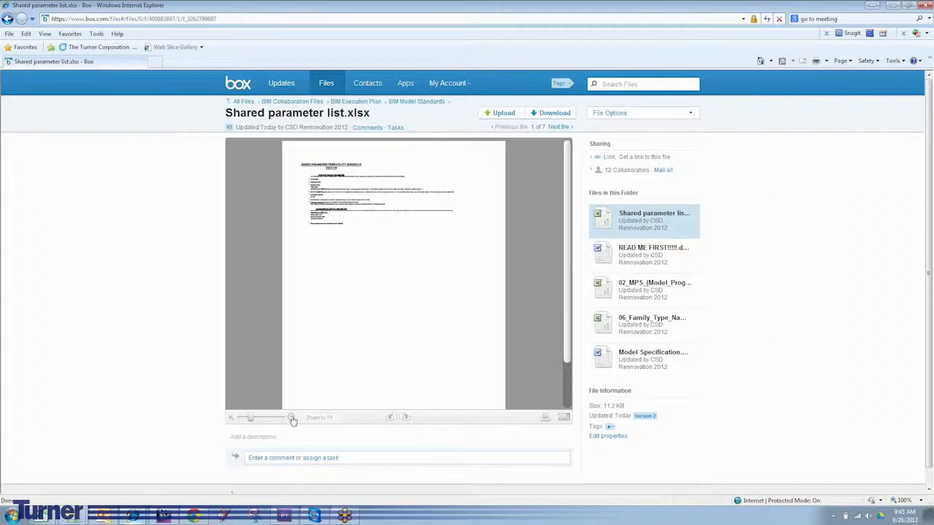
{"action": "left_click", "coordinate": [292, 419]}
{"action": "left_click", "coordinate": [292, 419]}
{"action": "left_click", "coordinate": [292, 419]}
{"action": "left_click_drag", "start_coordinate": [333, 404], "coordinate": [249, 402]}
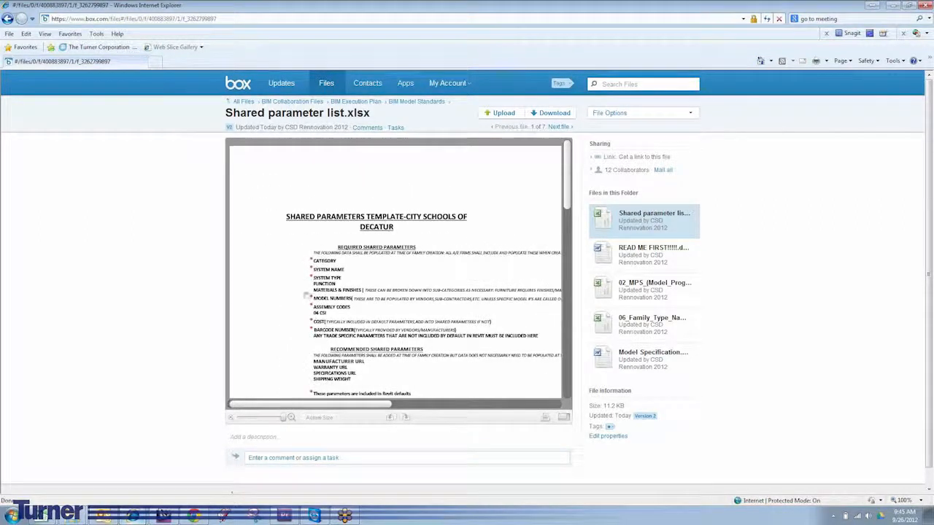
- Review the Box parameter list, switch to the Revit_SP.Writer workbook in Excel, and add a 04 CSI parameter with group Identity Data and type NUMBER
{"action": "scroll", "coordinate": [308, 277], "scroll_direction": "down", "scroll_amount": 2}
{"action": "scroll", "coordinate": [569, 172], "scroll_direction": "down", "scroll_amount": 1}
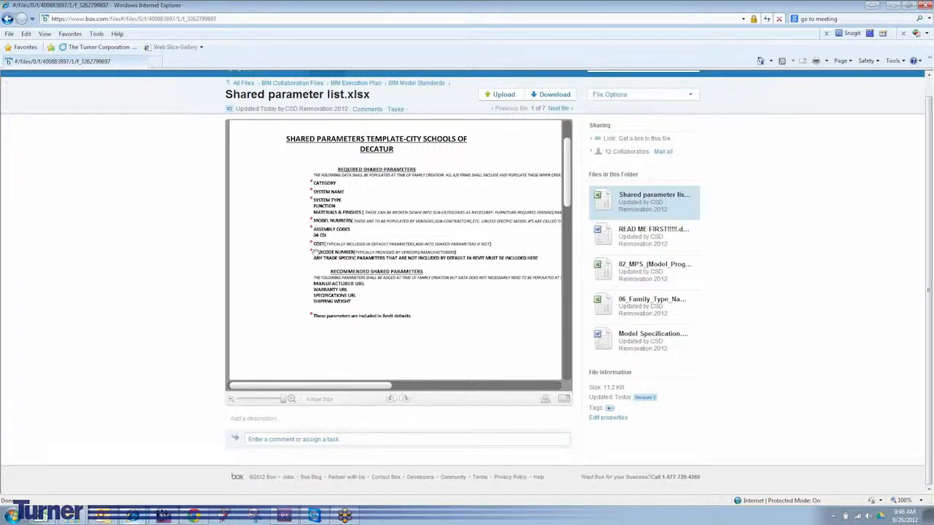
{"action": "mouse_move", "coordinate": [193, 516]}
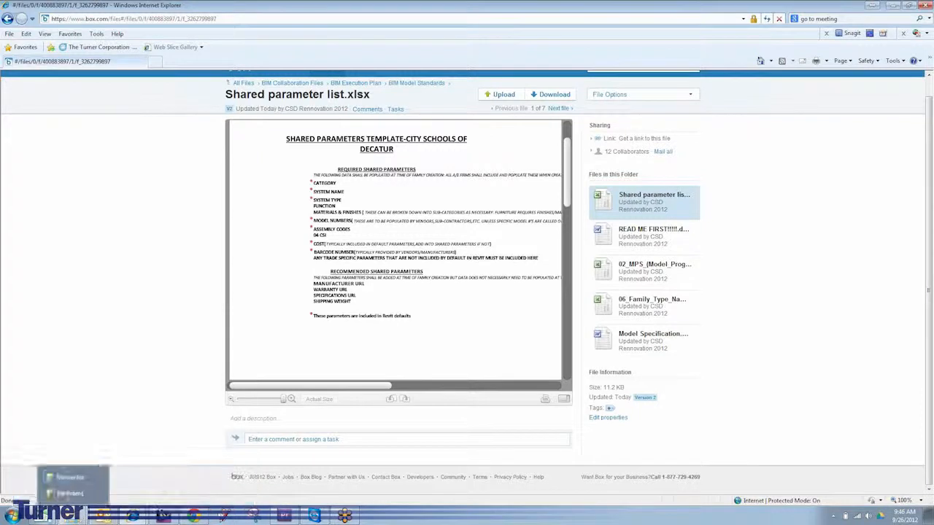
{"action": "left_click", "coordinate": [44, 493]}
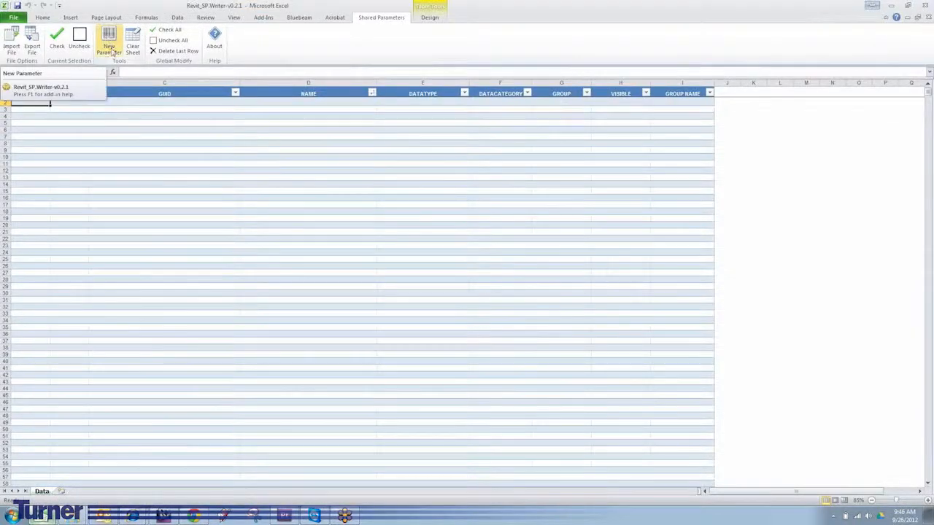
{"action": "left_click", "coordinate": [110, 48]}
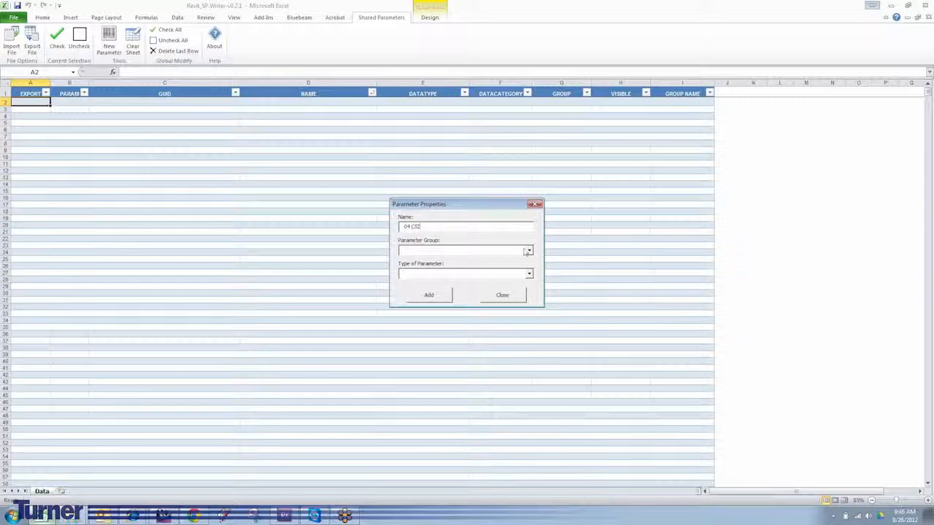
{"action": "left_click", "coordinate": [528, 251]}
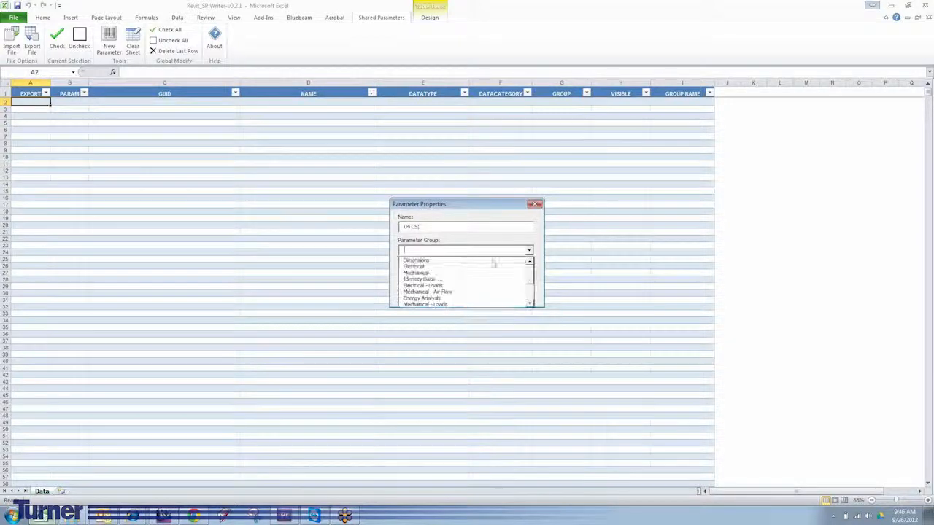
{"action": "left_click", "coordinate": [413, 281]}
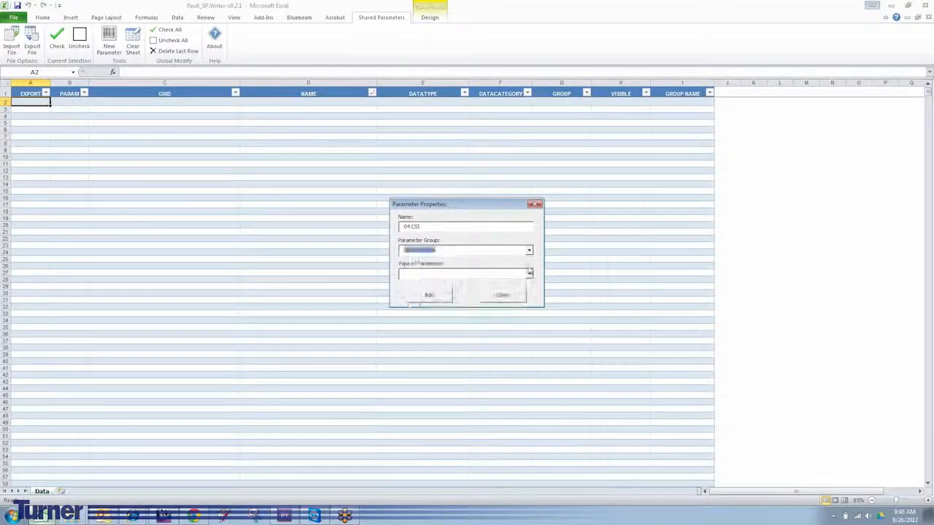
{"action": "left_click", "coordinate": [529, 273]}
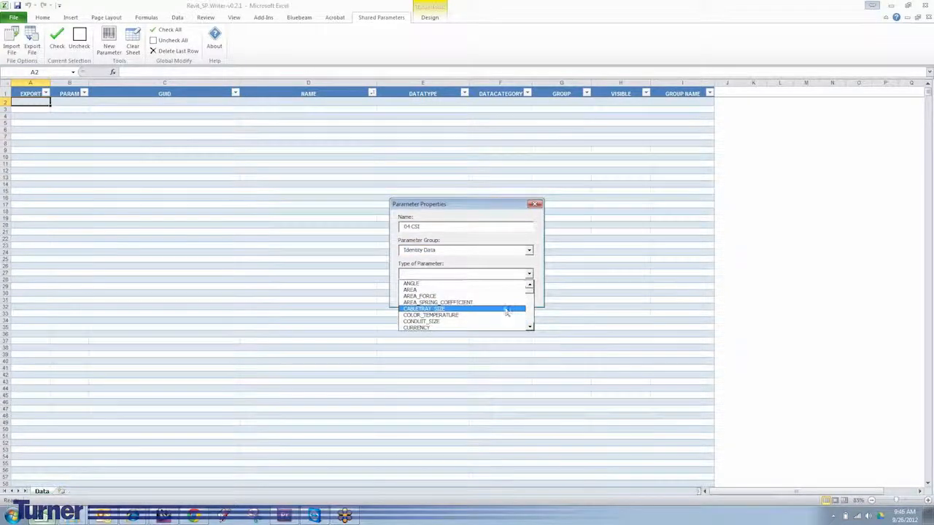
{"action": "scroll", "coordinate": [485, 310], "scroll_direction": "down", "scroll_amount": 8}
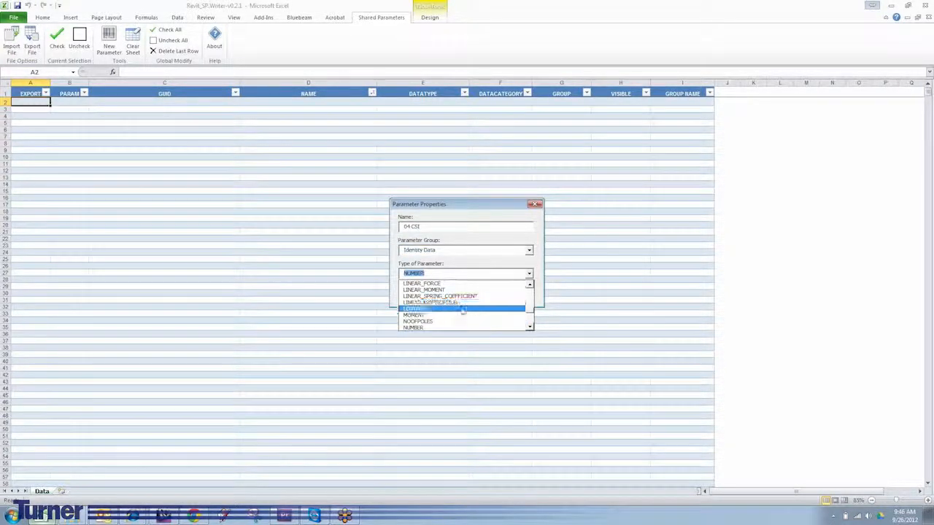
{"action": "left_click", "coordinate": [417, 328]}
{"action": "left_click", "coordinate": [430, 296]}
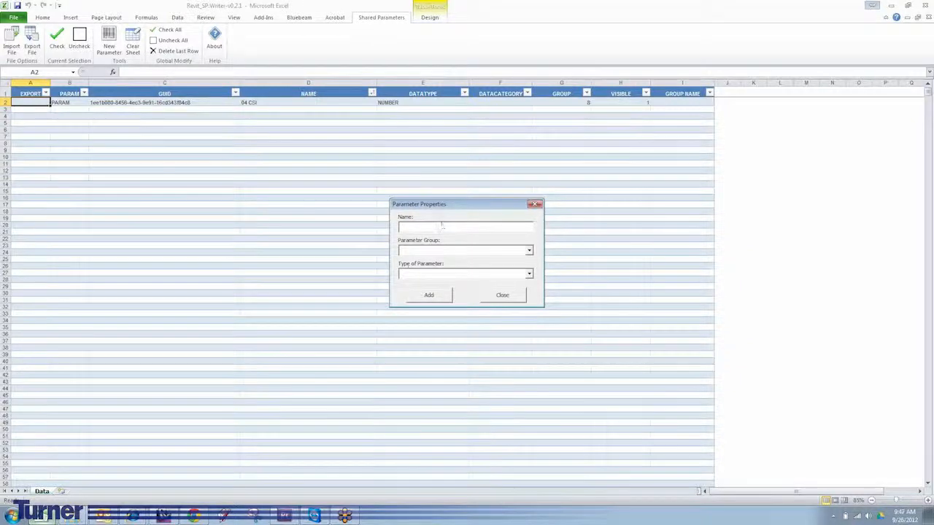
- Check the Box parameter list in Internet Explorer, return to the Excel workbook, and add a Barcode parameter with group Identity Data and type NUMBER
{"action": "mouse_move", "coordinate": [133, 516]}
{"action": "left_click", "coordinate": [130, 474]}
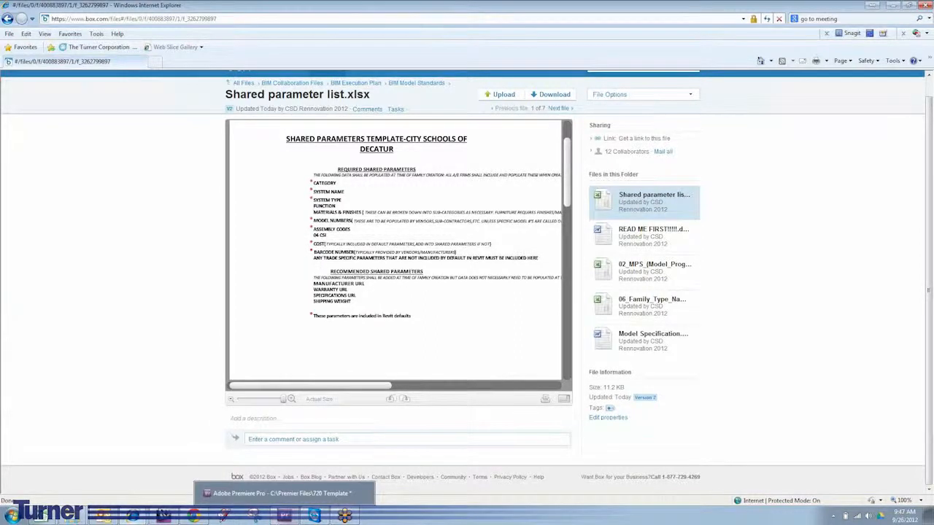
{"action": "mouse_move", "coordinate": [74, 515]}
{"action": "mouse_move", "coordinate": [43, 515]}
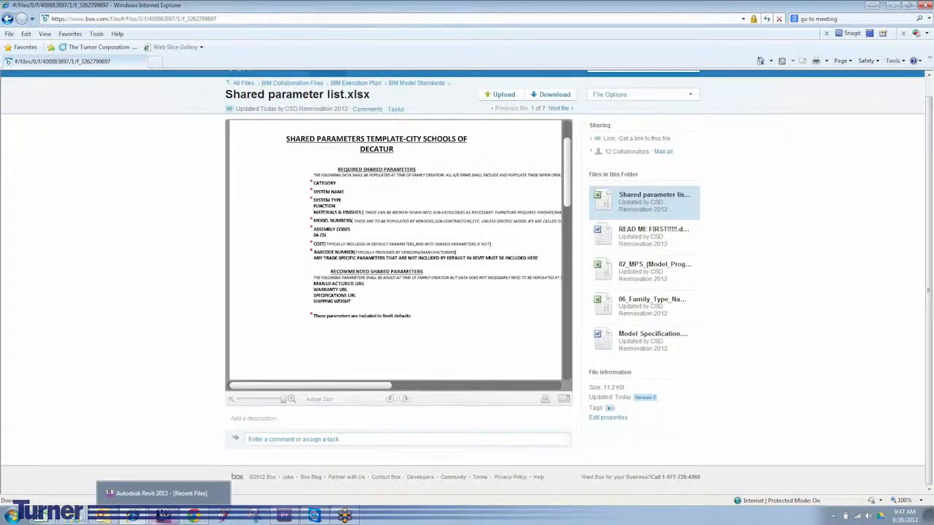
{"action": "left_click", "coordinate": [47, 494]}
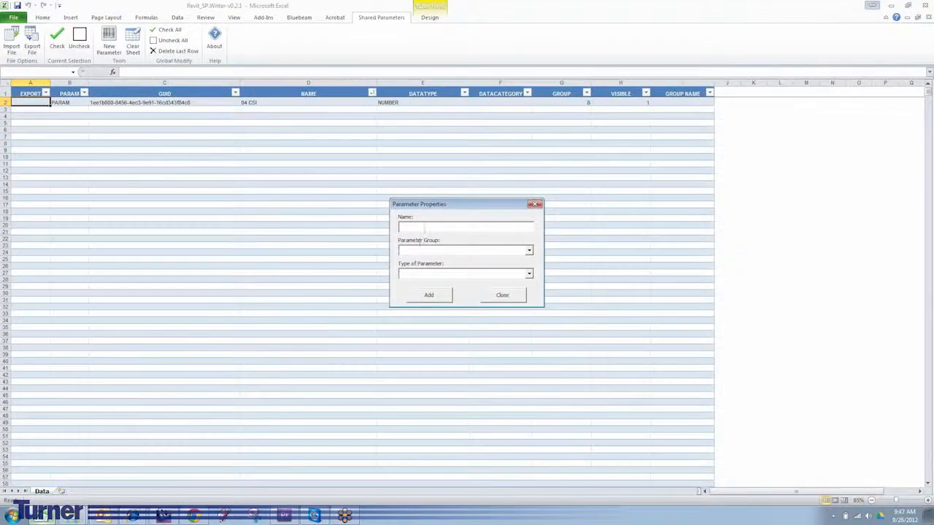
{"action": "type", "text": "Fil"}
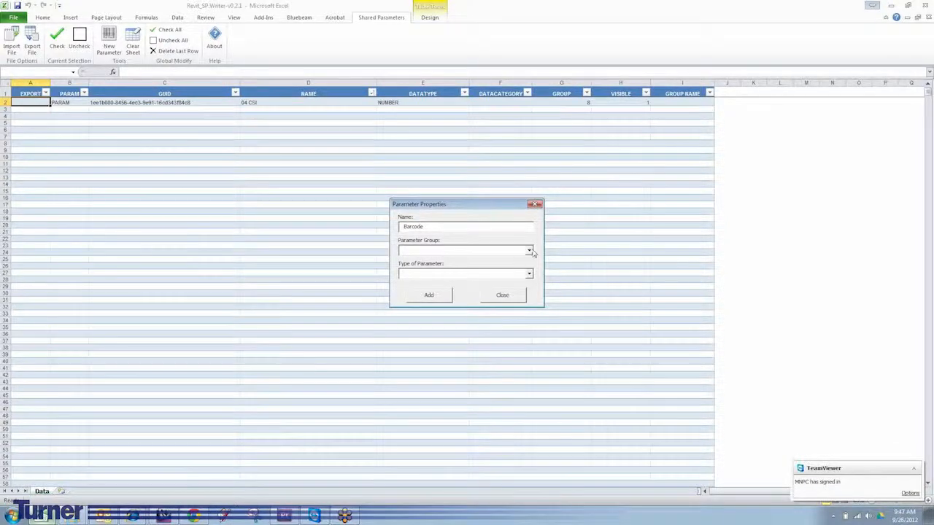
{"action": "left_click", "coordinate": [531, 250]}
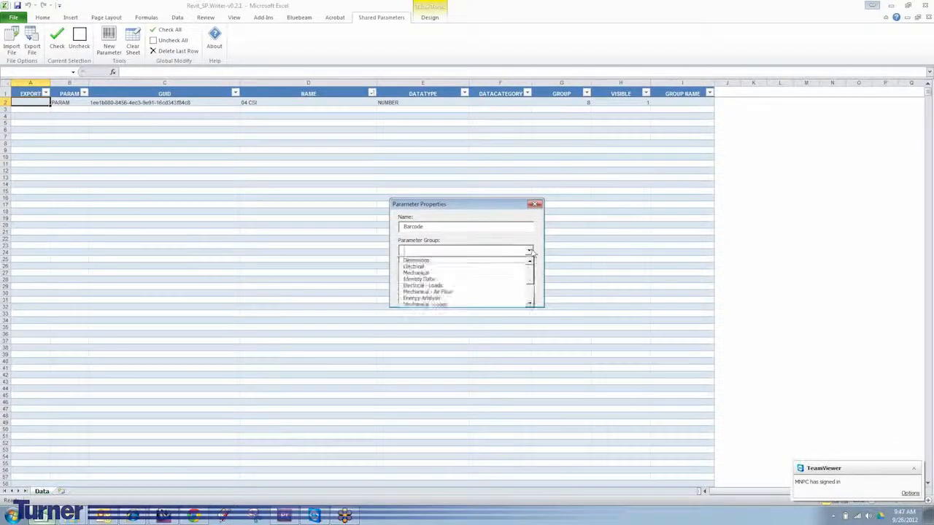
{"action": "left_click", "coordinate": [430, 279]}
{"action": "left_click", "coordinate": [529, 274]}
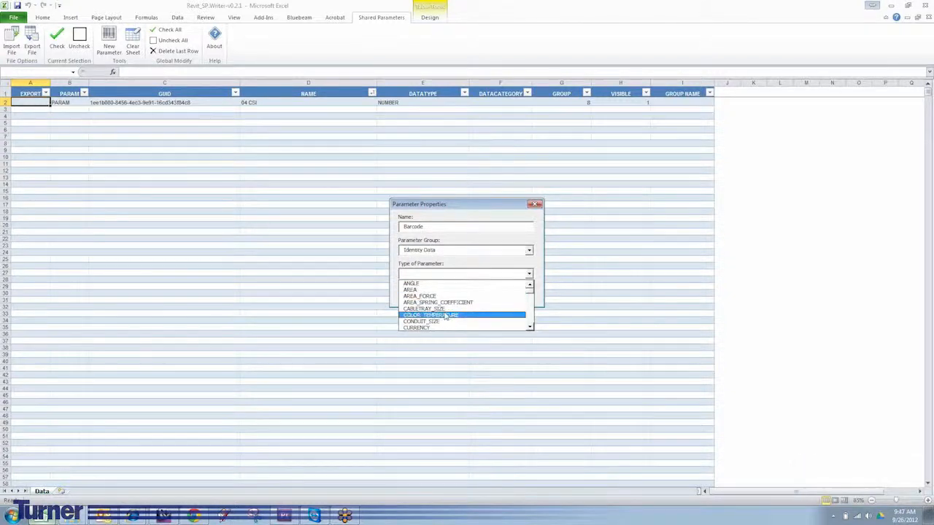
{"action": "type", "text": "n"}
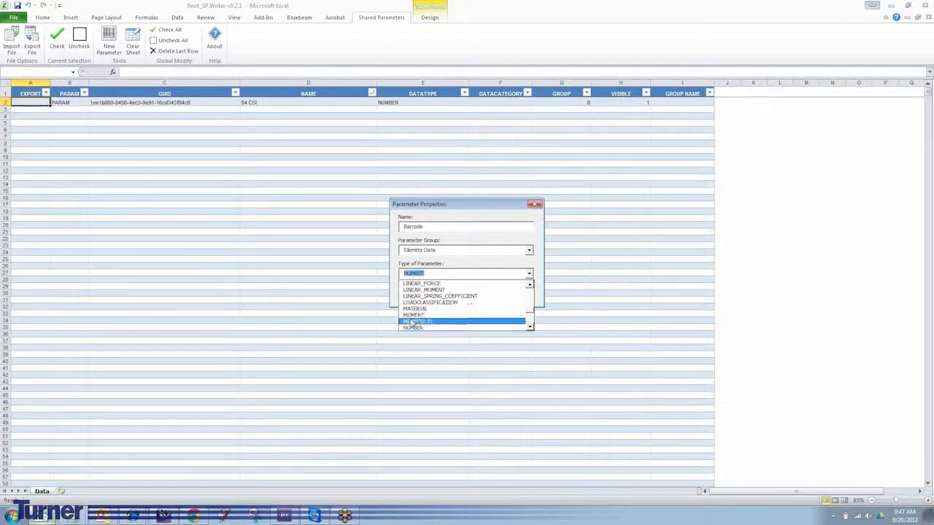
{"action": "left_click", "coordinate": [438, 327]}
{"action": "left_click", "coordinate": [441, 296]}
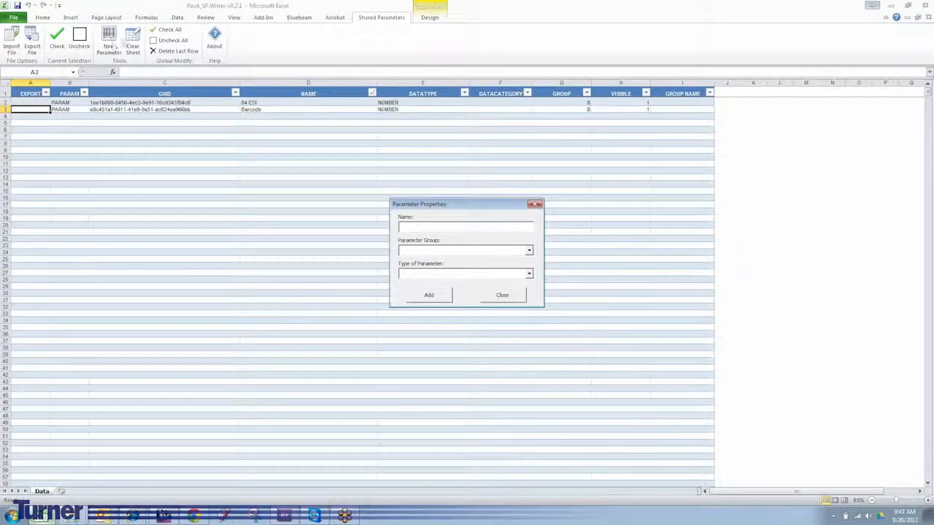
- Consult the list in Box again and add a Function parameter to the Excel workbook, with group Identity Data and type TEXT
{"action": "left_click", "coordinate": [433, 227]}
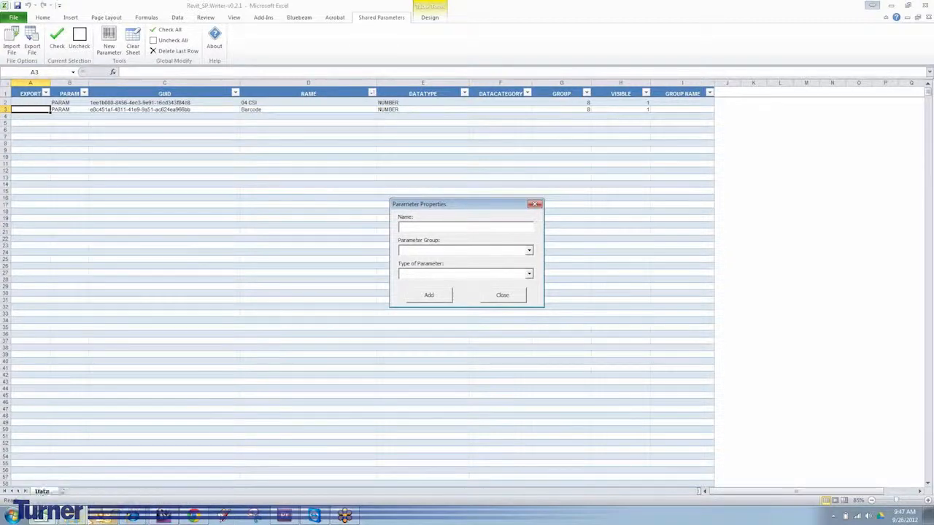
{"action": "left_click", "coordinate": [109, 478]}
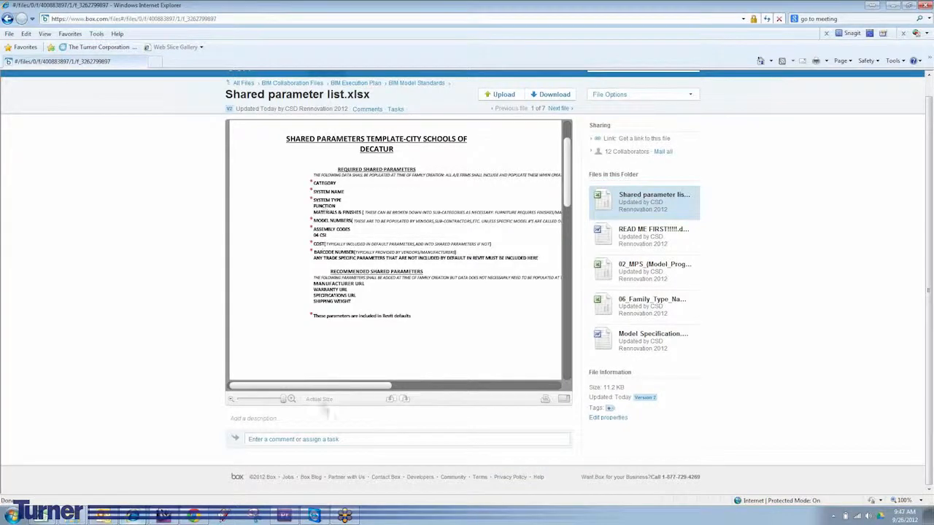
{"action": "left_click", "coordinate": [41, 516]}
{"action": "left_click", "coordinate": [65, 494]}
{"action": "type", "text": "Function"}
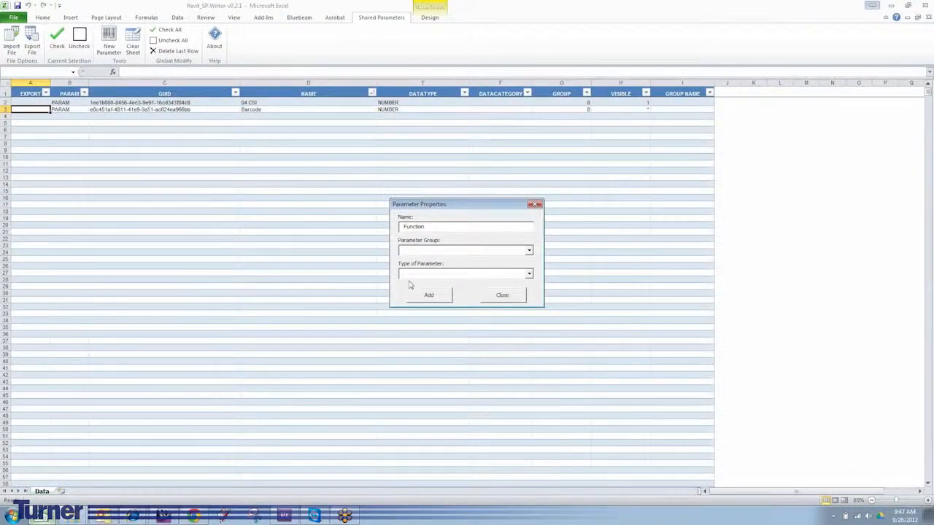
{"action": "left_click", "coordinate": [529, 250]}
{"action": "left_click", "coordinate": [429, 284]}
{"action": "left_click", "coordinate": [529, 251]}
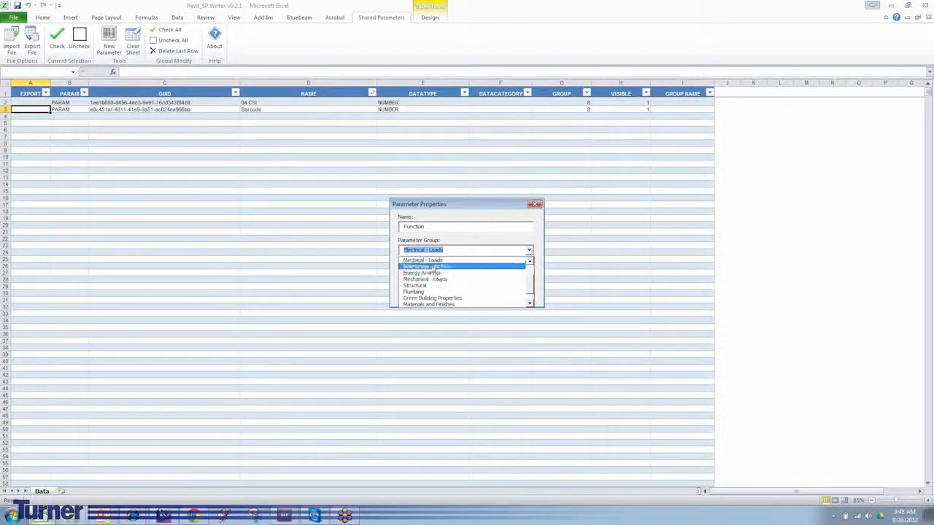
{"action": "left_click", "coordinate": [530, 261]}
{"action": "left_click", "coordinate": [453, 262]}
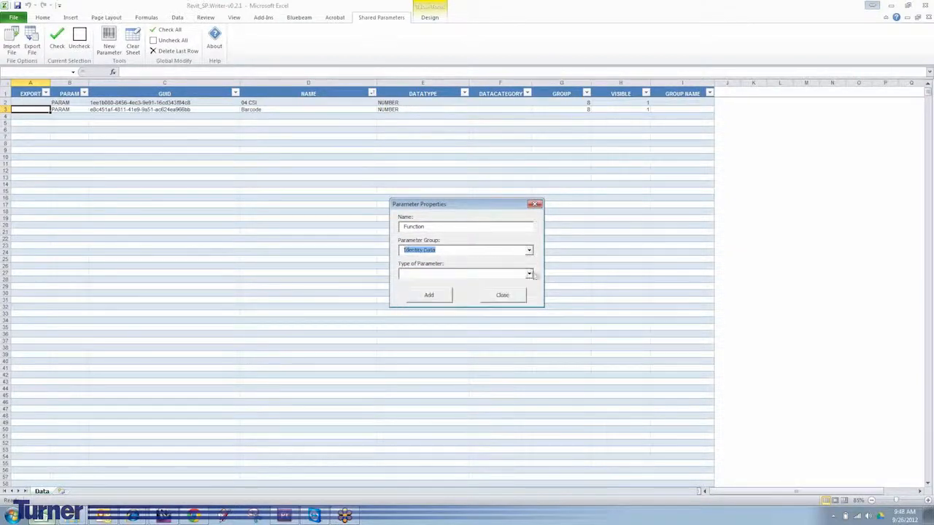
{"action": "left_click", "coordinate": [529, 273]}
{"action": "key", "text": "t"}
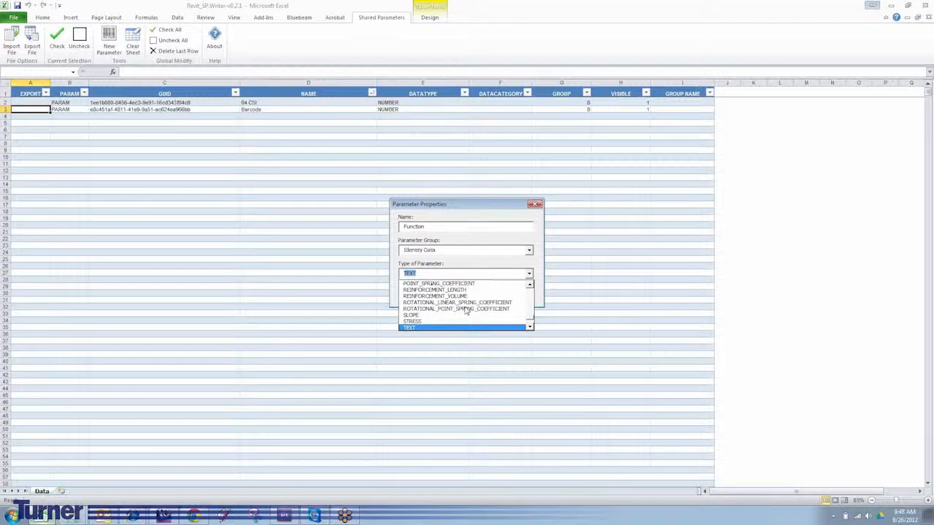
{"action": "left_click", "coordinate": [427, 328]}
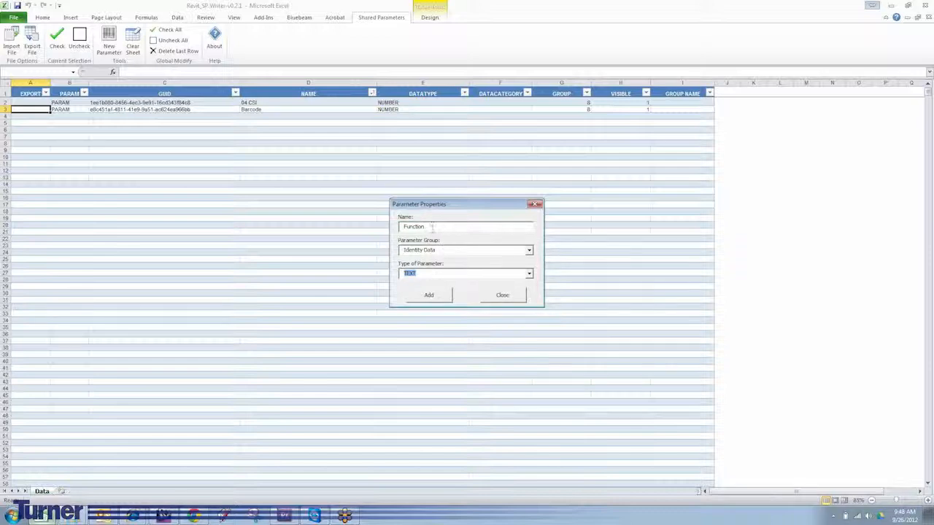
{"action": "left_click", "coordinate": [429, 295]}
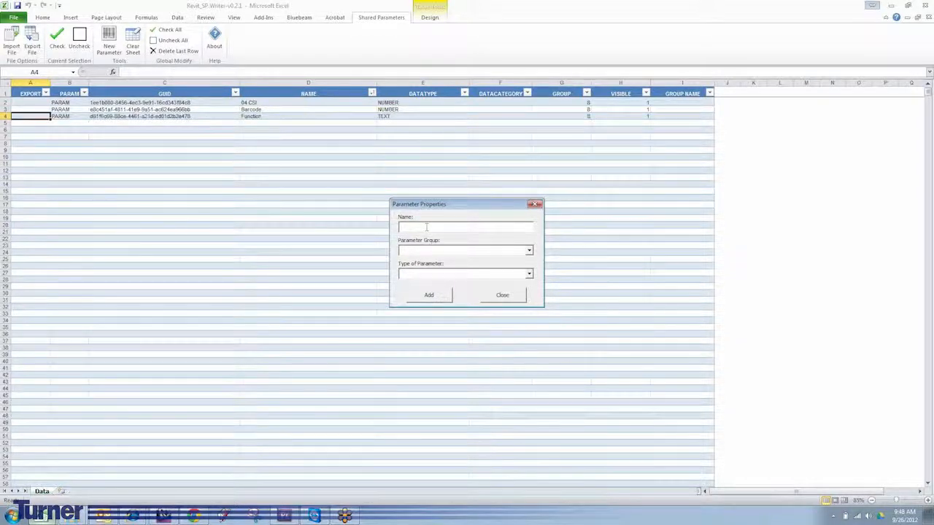
- Add a Specification URL parameter with group Identity Data and type URL, and close the Parameter Properties dialog
{"action": "key", "text": "BackSpace"}
{"action": "key", "text": "BackSpace"}
{"action": "left_click", "coordinate": [529, 250]}
{"action": "left_click", "coordinate": [438, 271]}
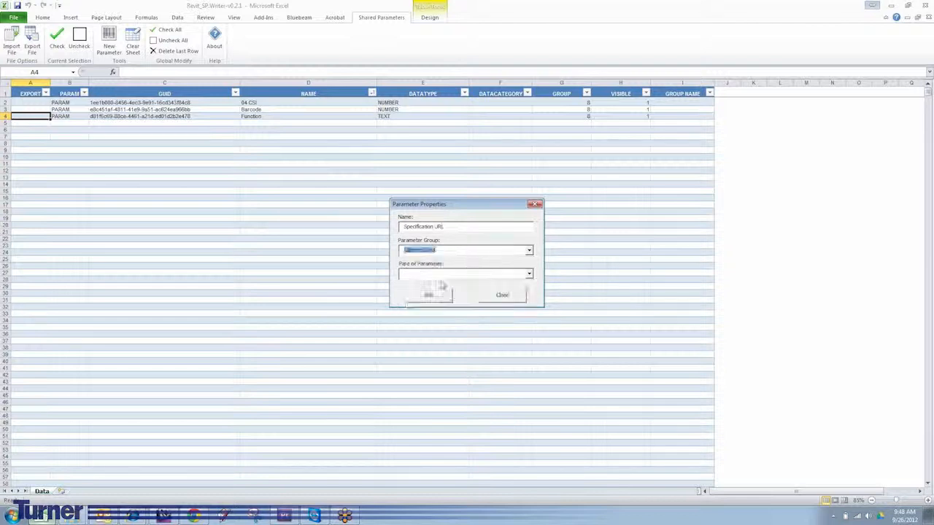
{"action": "left_click", "coordinate": [529, 275]}
{"action": "key", "text": "u"}
{"action": "key", "text": "u"}
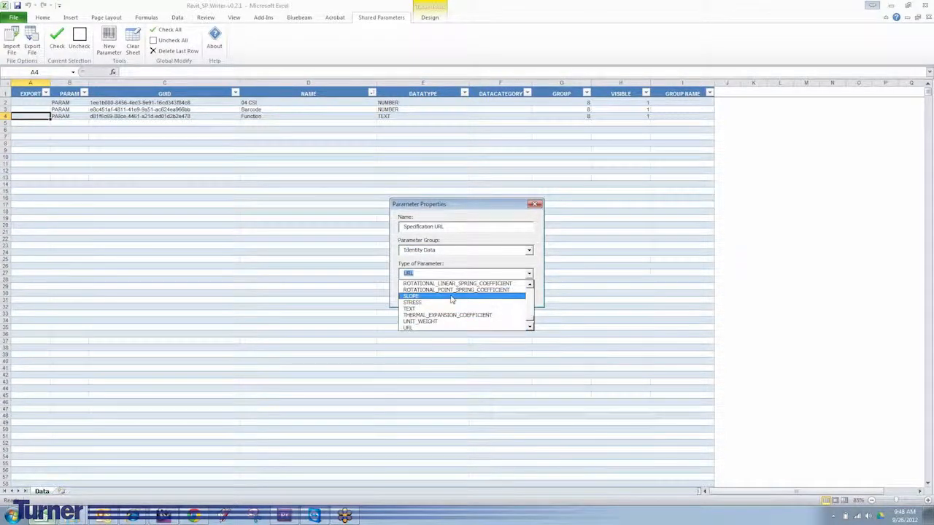
{"action": "left_click", "coordinate": [419, 327]}
{"action": "left_click", "coordinate": [430, 299]}
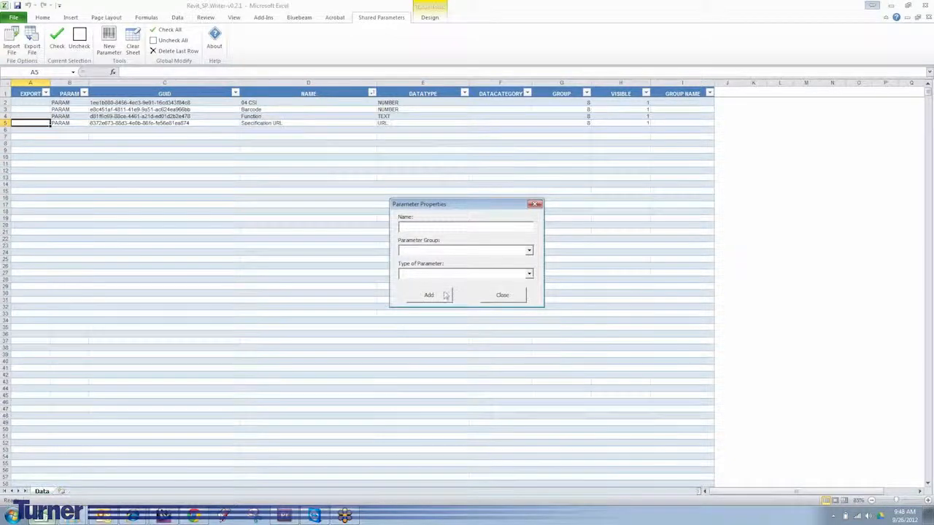
{"action": "left_click", "coordinate": [502, 294]}
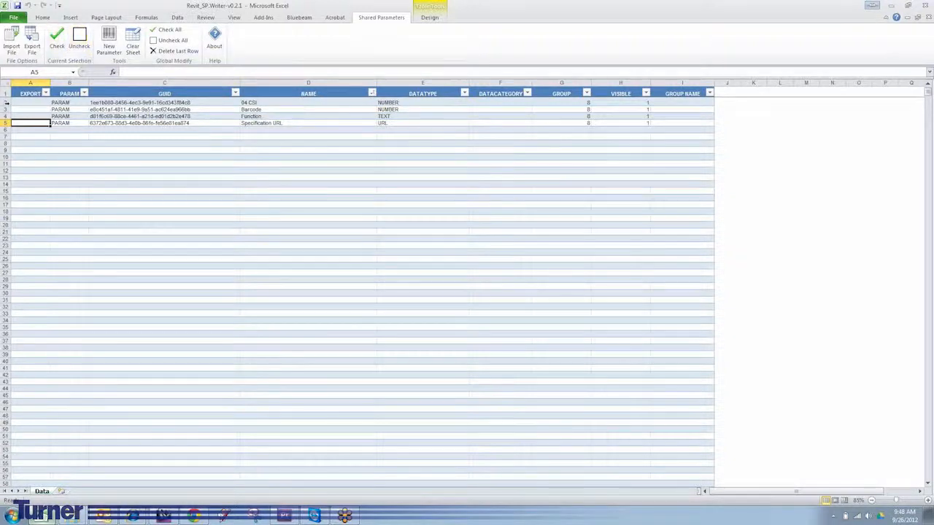
- Mark all four parameters for export, and try removing and restoring the export mark on the Function parameter
{"action": "left_click_drag", "start_coordinate": [25, 103], "coordinate": [25, 122]}
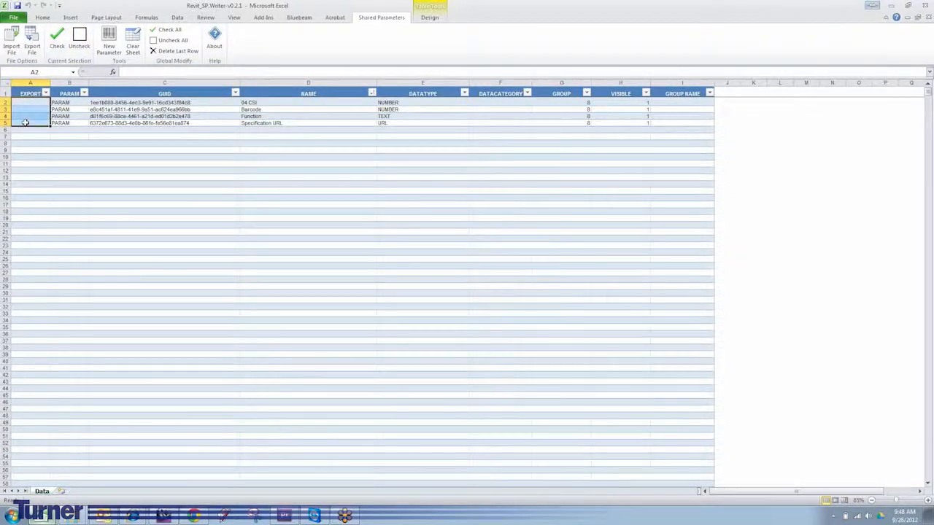
{"action": "left_click", "coordinate": [57, 41]}
{"action": "left_click", "coordinate": [35, 124]}
{"action": "left_click", "coordinate": [35, 116]}
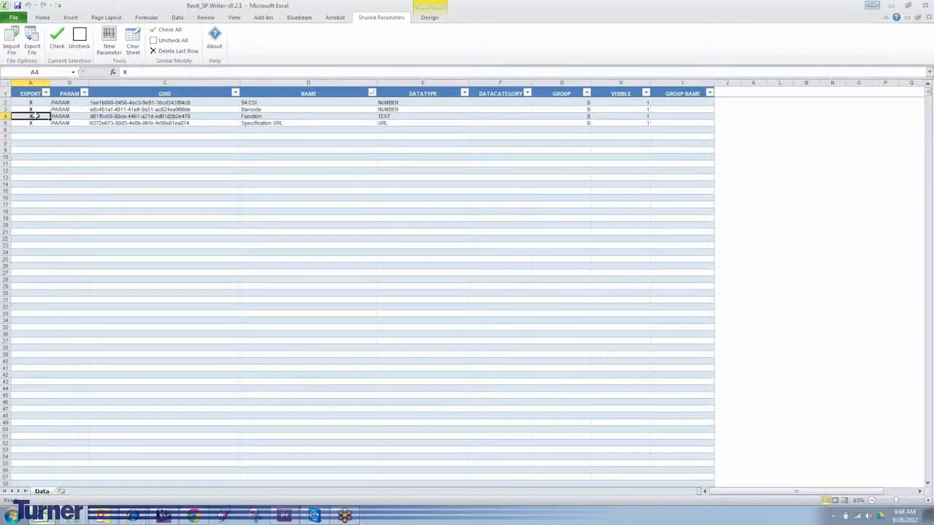
{"action": "left_click", "coordinate": [79, 40]}
{"action": "left_click", "coordinate": [57, 40]}
- Consult the shared parameter list in Box in Internet Explorer again, and return to the Excel workbook
{"action": "mouse_move", "coordinate": [133, 516]}
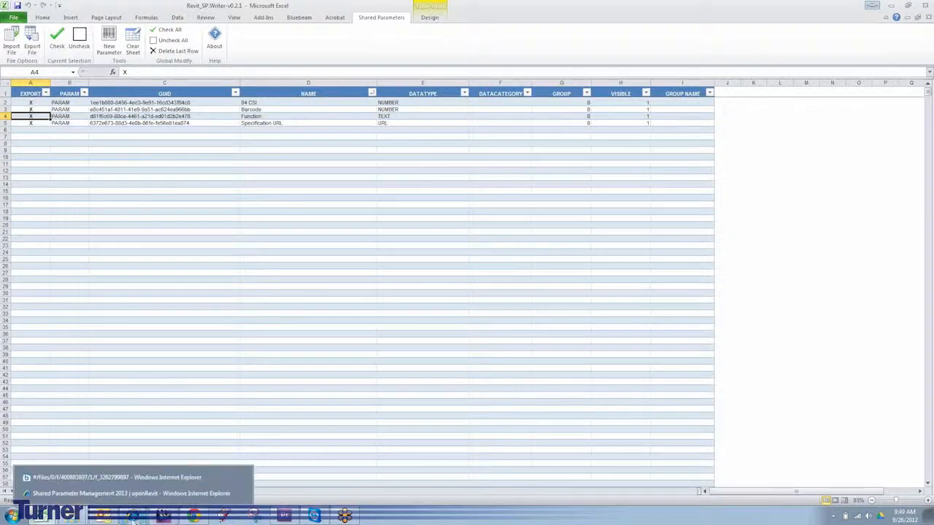
{"action": "left_click", "coordinate": [109, 477]}
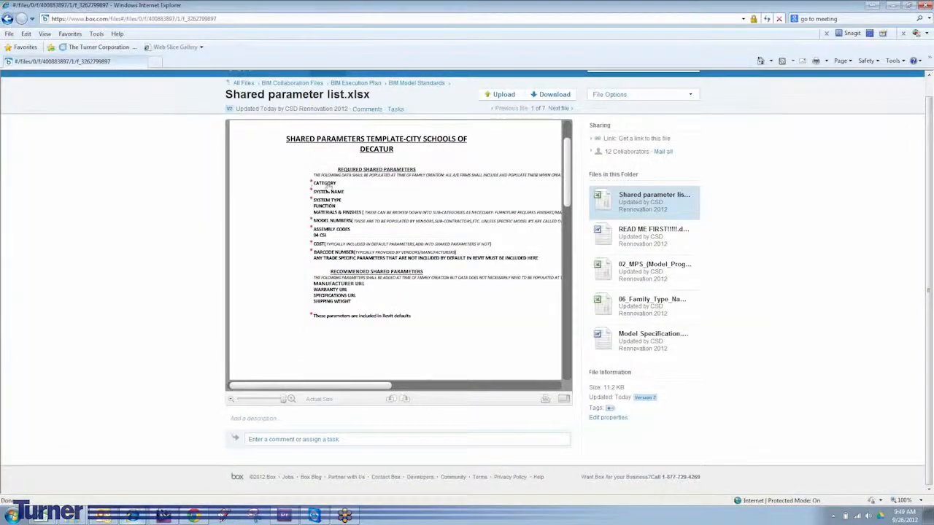
{"action": "mouse_move", "coordinate": [45, 516]}
{"action": "left_click", "coordinate": [44, 495]}
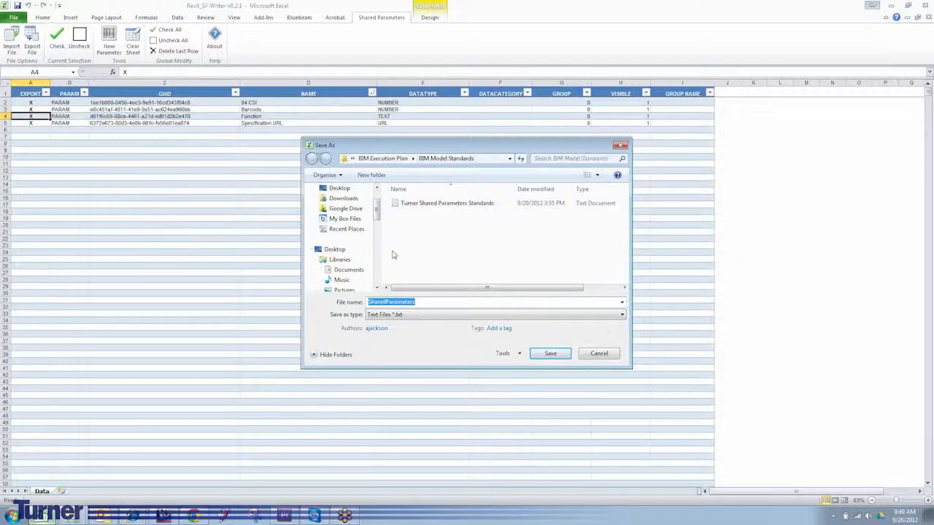
- Export the marked parameters to the Turner Shared Parameters text file in the Documents library, overwriting the existing file
{"action": "left_click", "coordinate": [422, 205]}
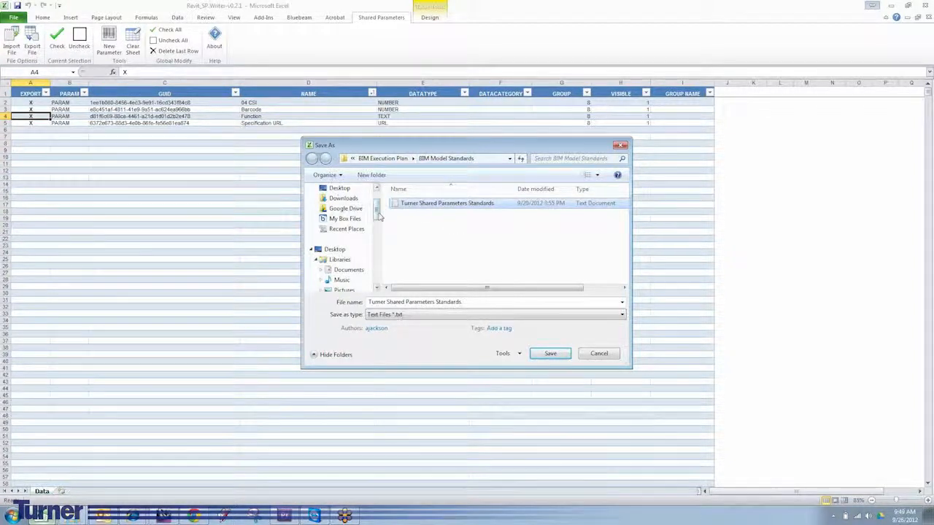
{"action": "left_click_drag", "start_coordinate": [377, 213], "coordinate": [378, 221]}
{"action": "left_click", "coordinate": [348, 249]}
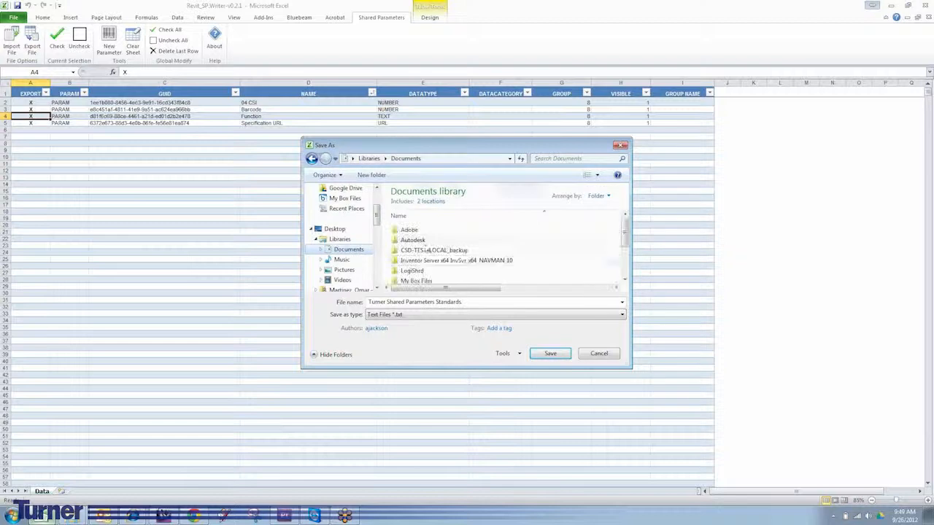
{"action": "scroll", "coordinate": [524, 268], "scroll_direction": "down", "scroll_amount": 2}
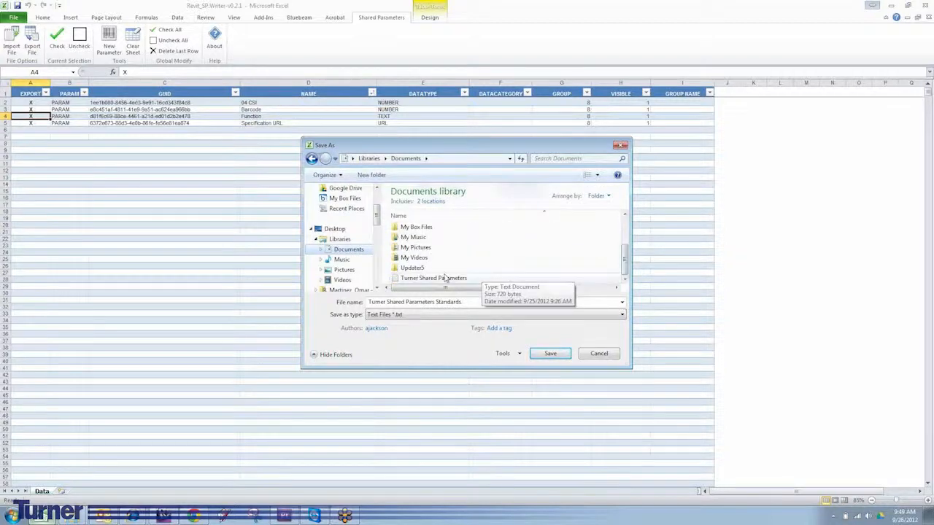
{"action": "left_click", "coordinate": [550, 353]}
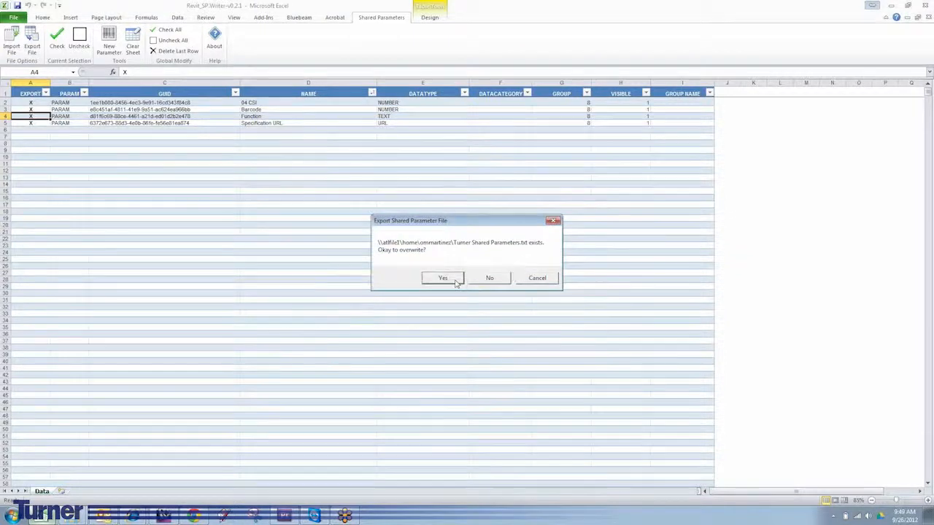
{"action": "left_click", "coordinate": [455, 284]}
{"action": "left_click", "coordinate": [538, 282]}
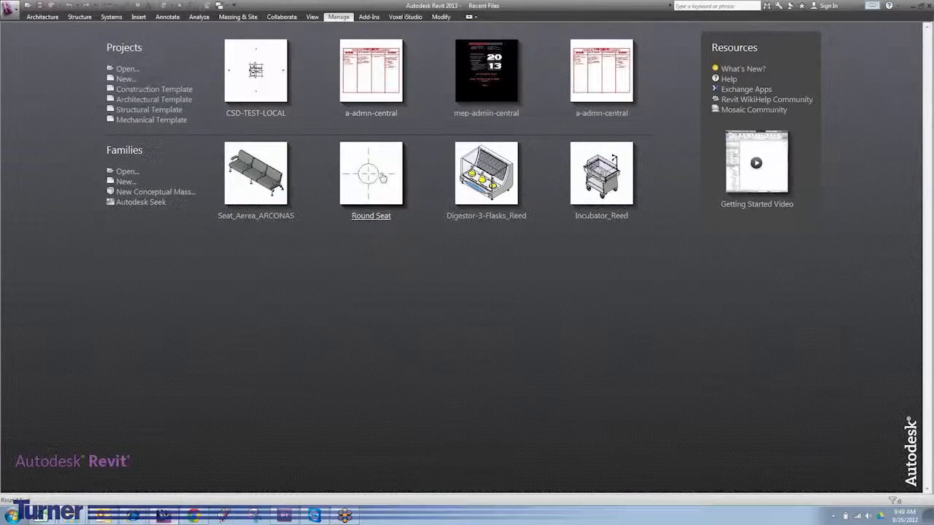
- Open and close the Round Seat family in Revit, and create a new family from the Casework template
{"action": "left_click", "coordinate": [381, 176]}
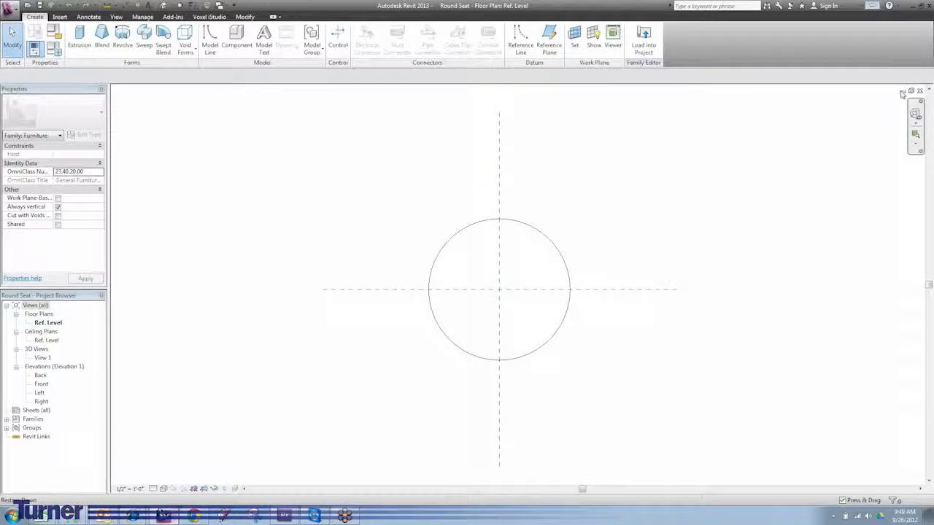
{"action": "left_click", "coordinate": [919, 90]}
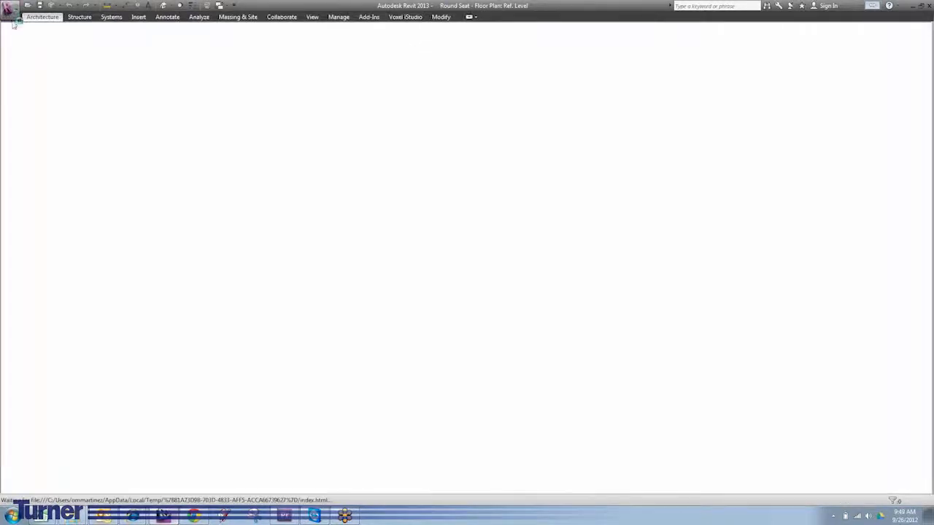
{"action": "left_click", "coordinate": [10, 8]}
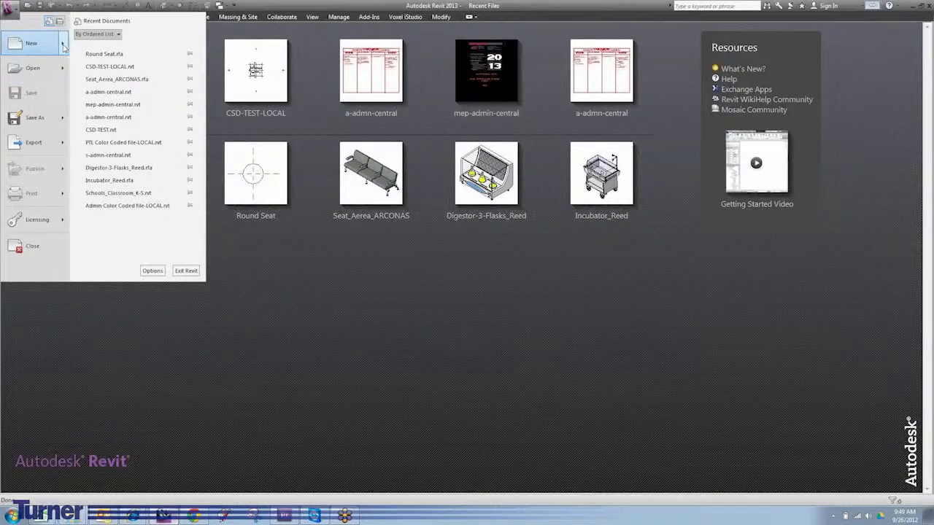
{"action": "mouse_move", "coordinate": [64, 46]}
{"action": "left_click", "coordinate": [117, 70]}
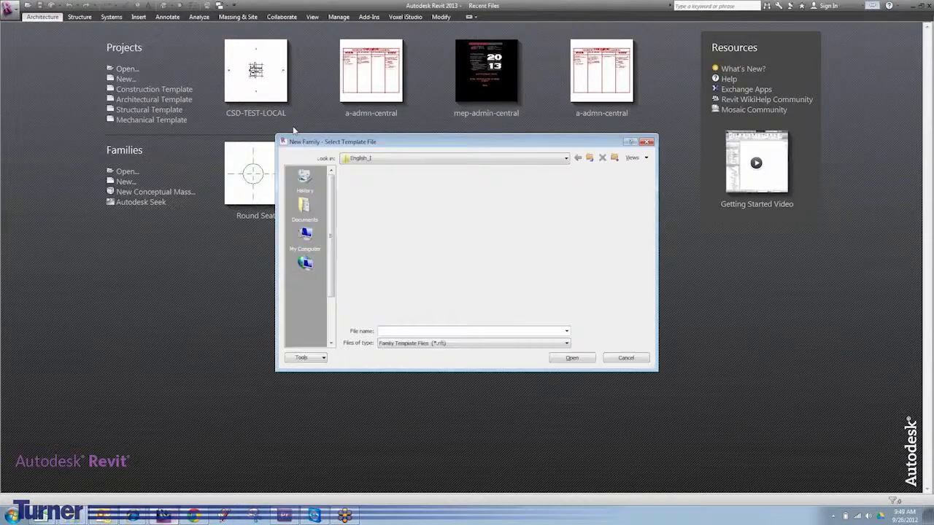
{"action": "left_click", "coordinate": [367, 246]}
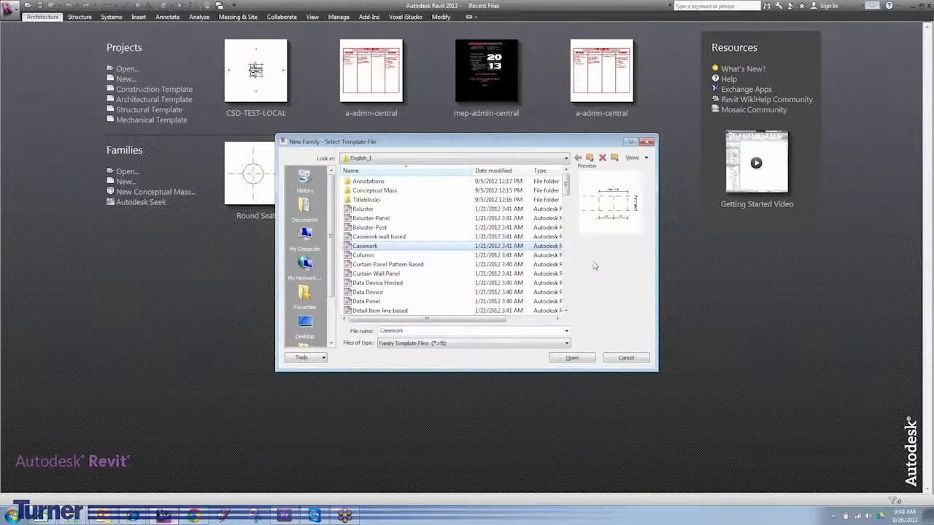
{"action": "left_click", "coordinate": [574, 358]}
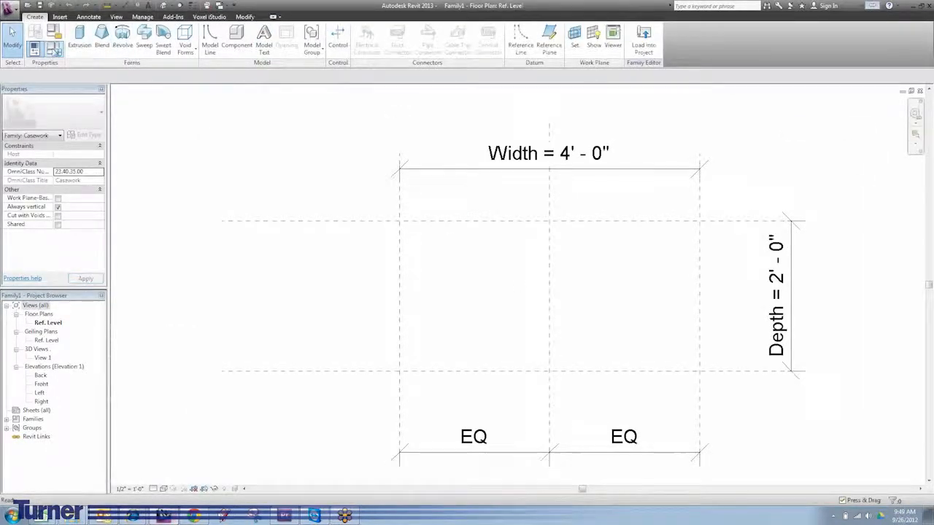
- Check the new family's default parameters, and bind the Turner Shared Parameters file from Documents to the family
{"action": "left_click", "coordinate": [55, 49]}
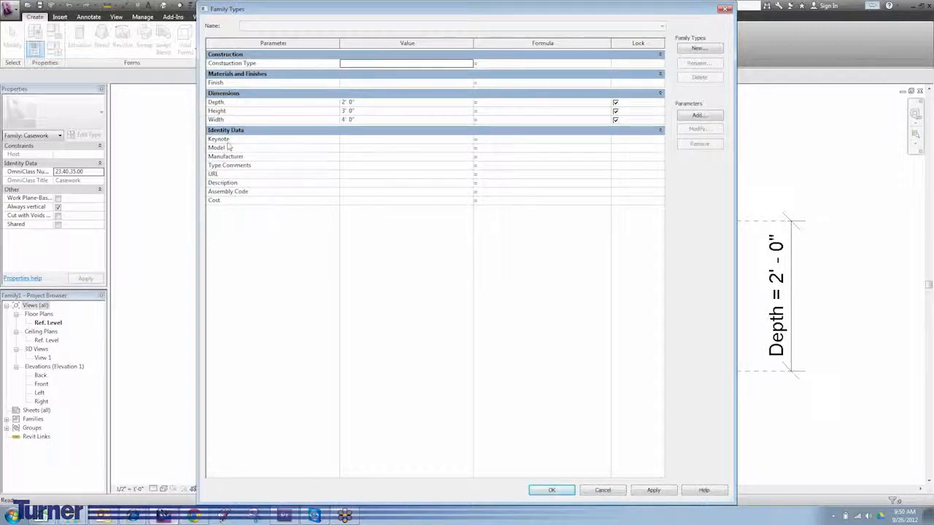
{"action": "left_click", "coordinate": [549, 491]}
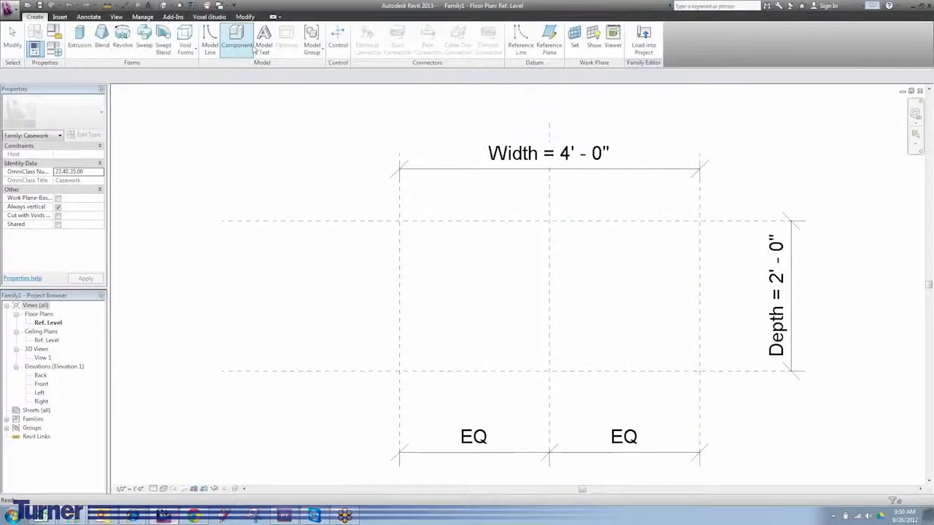
{"action": "left_click", "coordinate": [179, 17]}
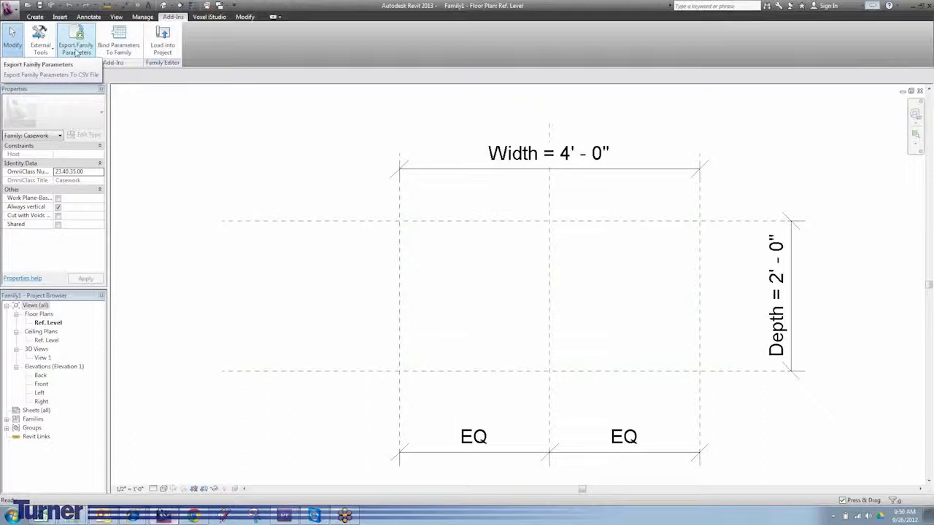
{"action": "left_click", "coordinate": [118, 46]}
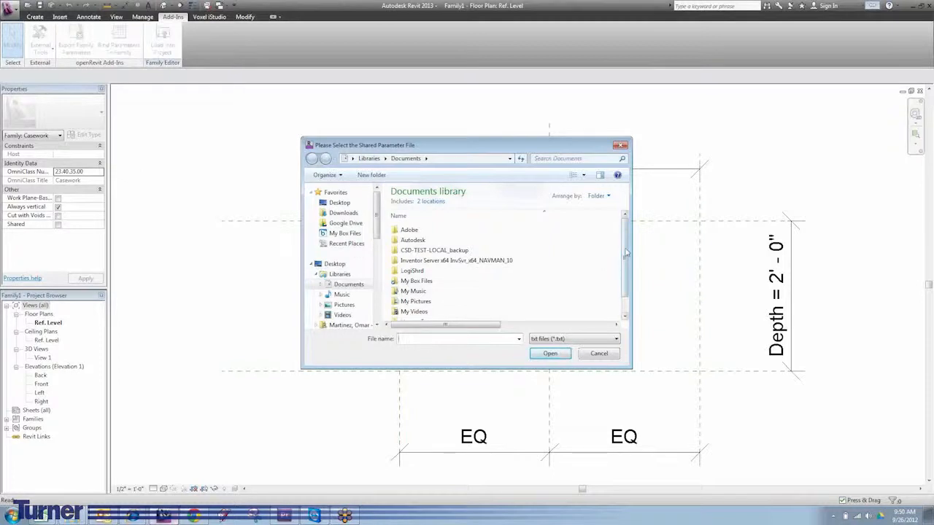
{"action": "scroll", "coordinate": [445, 303], "scroll_direction": "down", "scroll_amount": 1}
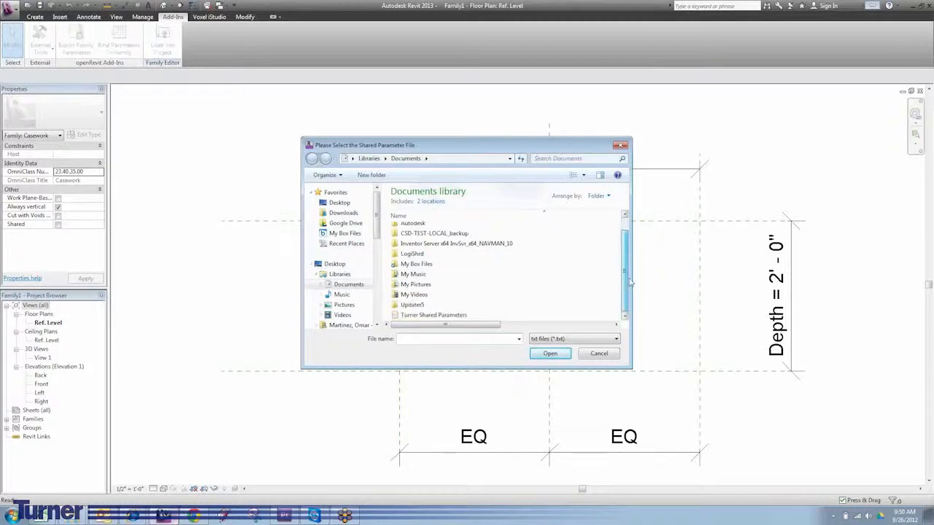
{"action": "left_click", "coordinate": [432, 315]}
{"action": "left_click", "coordinate": [549, 355]}
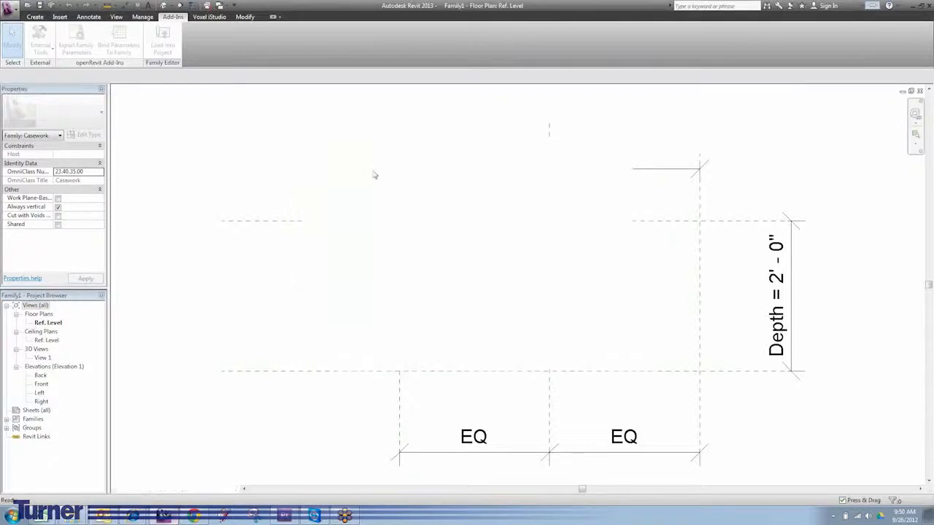
{"action": "left_click", "coordinate": [524, 278]}
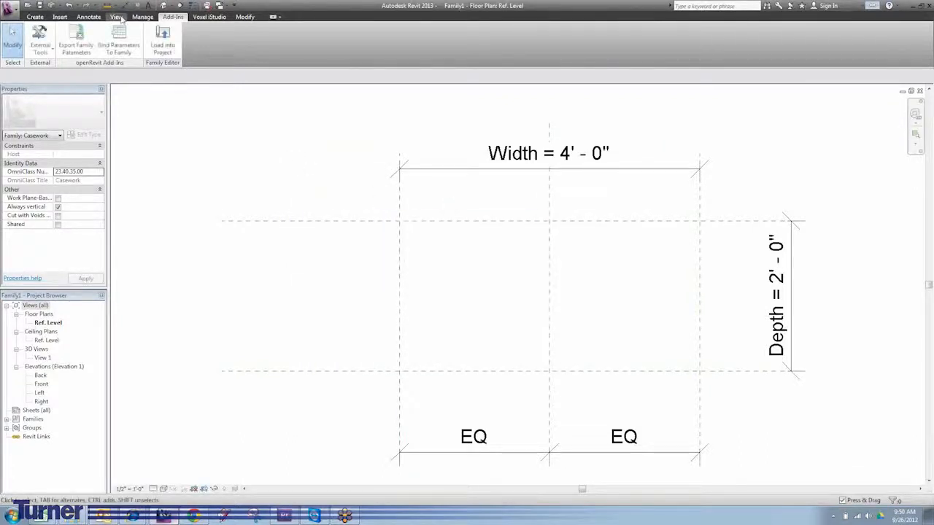
- Reopen the family types and group the Specification URL parameter under Identity Data
{"action": "left_click", "coordinate": [35, 16]}
{"action": "left_click", "coordinate": [55, 32]}
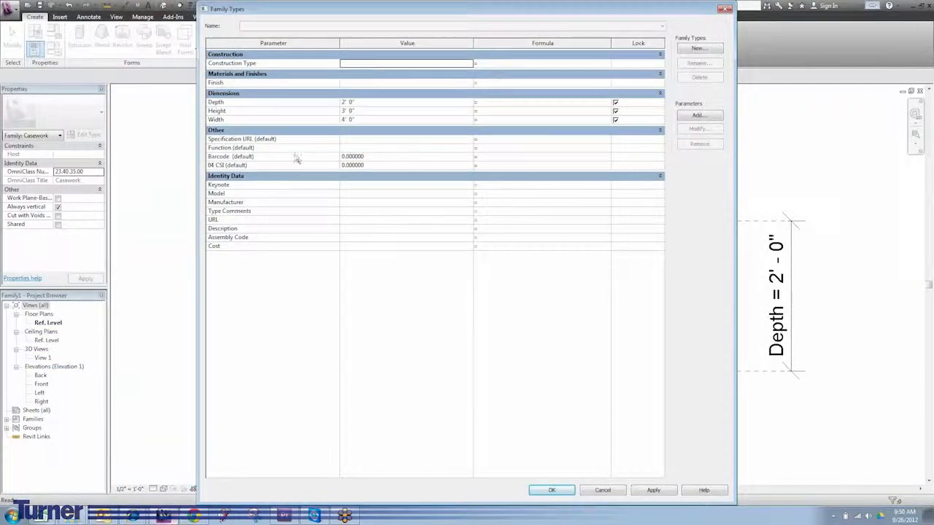
{"action": "left_click", "coordinate": [241, 139]}
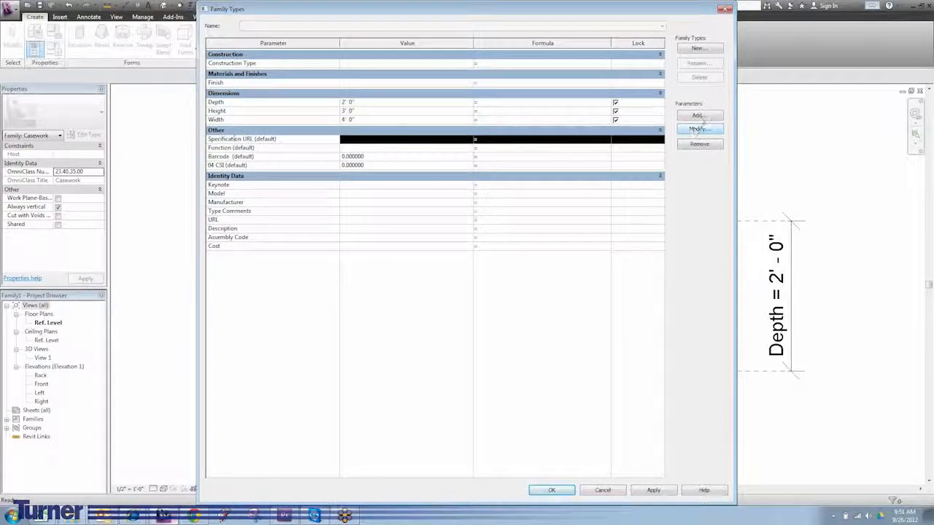
{"action": "left_click", "coordinate": [696, 129]}
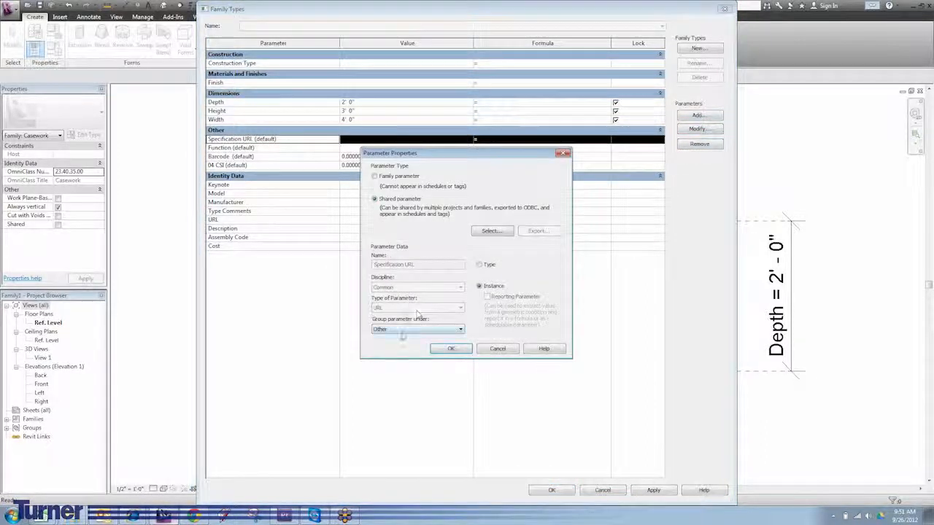
{"action": "left_click", "coordinate": [402, 330]}
{"action": "left_click", "coordinate": [410, 394]}
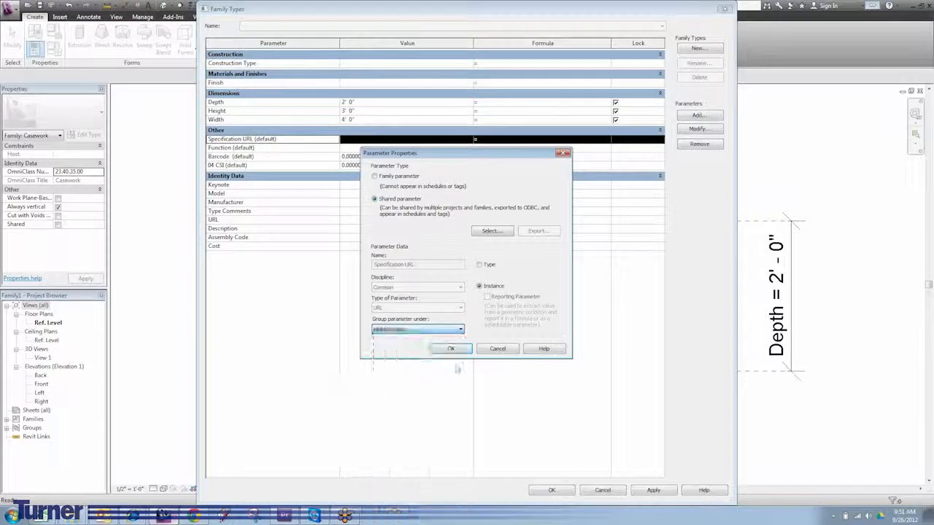
{"action": "left_click", "coordinate": [451, 348]}
- Group the Function and Barcode parameters under Identity Data
{"action": "left_click", "coordinate": [698, 130]}
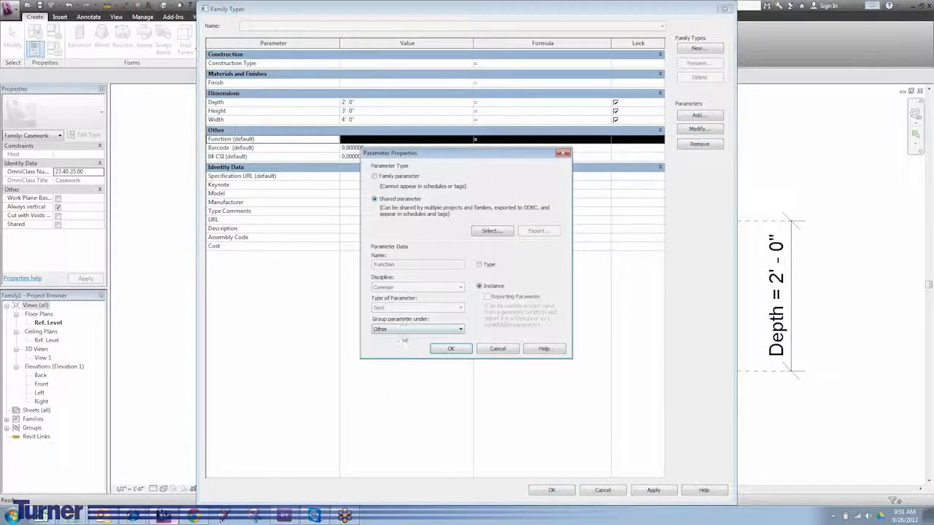
{"action": "left_click", "coordinate": [403, 330]}
{"action": "left_click", "coordinate": [412, 392]}
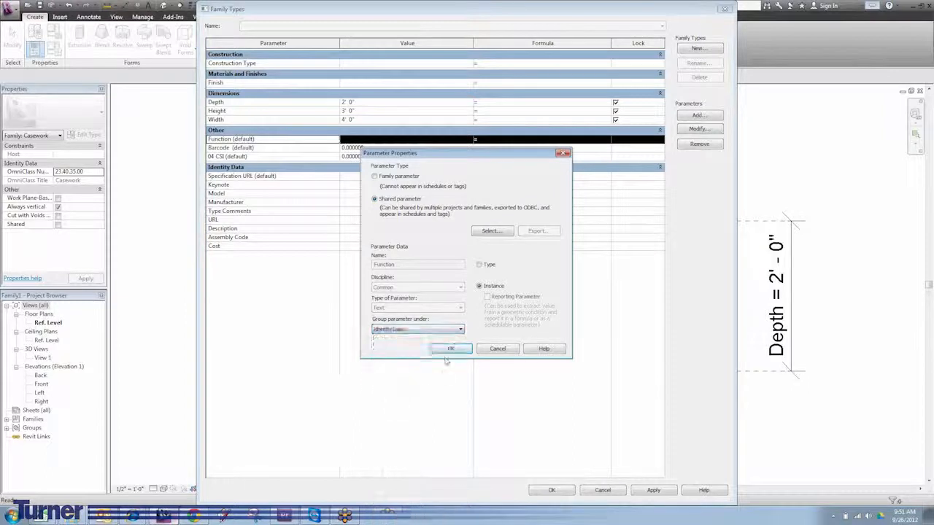
{"action": "left_click", "coordinate": [451, 348]}
{"action": "left_click", "coordinate": [705, 130]}
{"action": "left_click", "coordinate": [398, 330]}
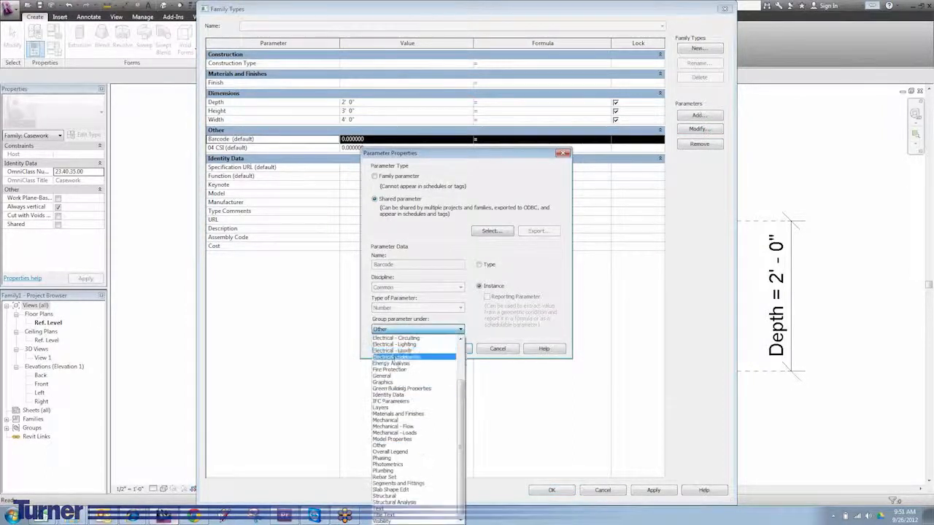
{"action": "left_click", "coordinate": [389, 394]}
{"action": "left_click", "coordinate": [451, 349]}
- Group the 04 CSI parameter under Identity Data and accept the changes to the family types
{"action": "left_click", "coordinate": [292, 139]}
{"action": "left_click", "coordinate": [699, 130]}
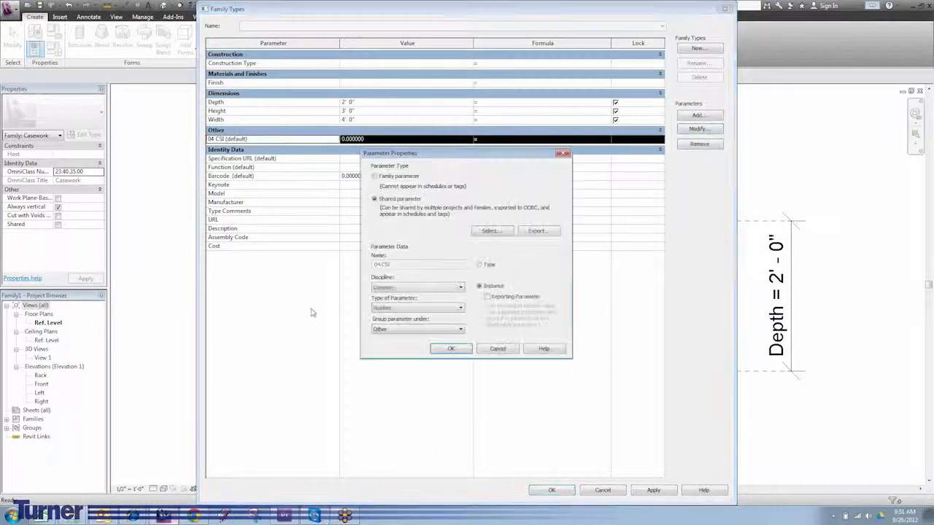
{"action": "left_click", "coordinate": [405, 330]}
{"action": "left_click", "coordinate": [394, 396]}
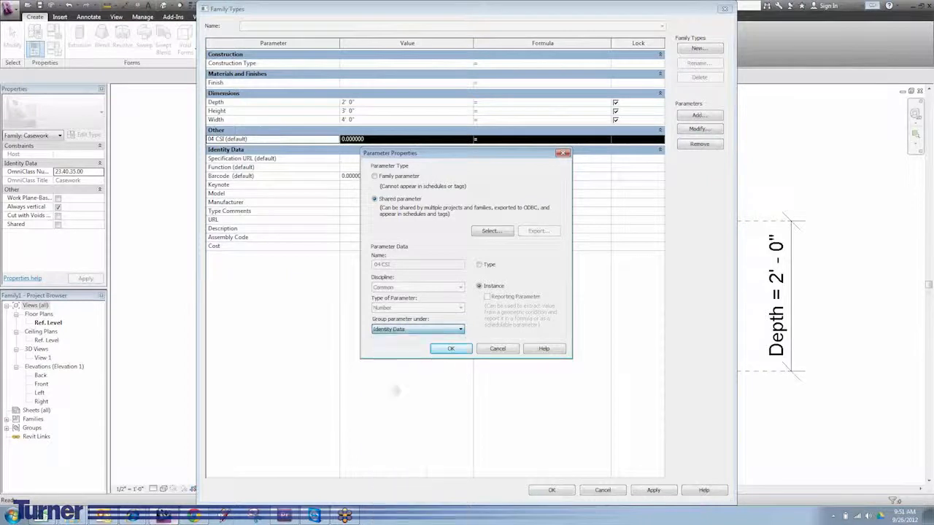
{"action": "left_click", "coordinate": [451, 348]}
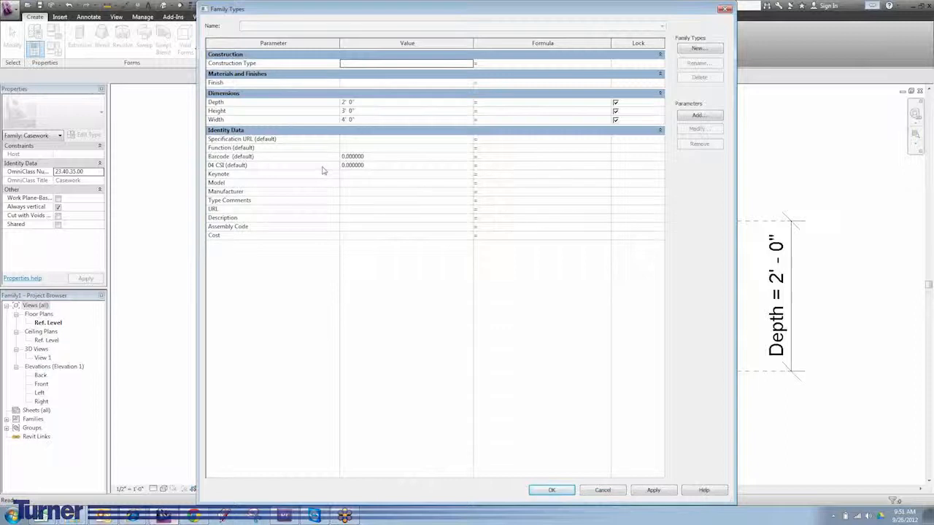
{"action": "left_click", "coordinate": [546, 490]}
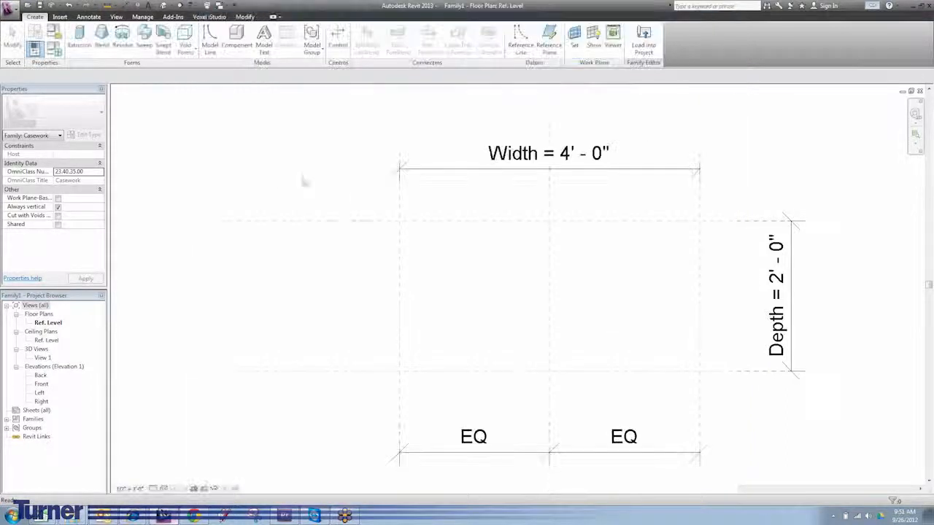
{"action": "scroll", "coordinate": [293, 181], "scroll_direction": "down", "scroll_amount": 1}
{"action": "scroll", "coordinate": [494, 292], "scroll_direction": "up", "scroll_amount": 1}
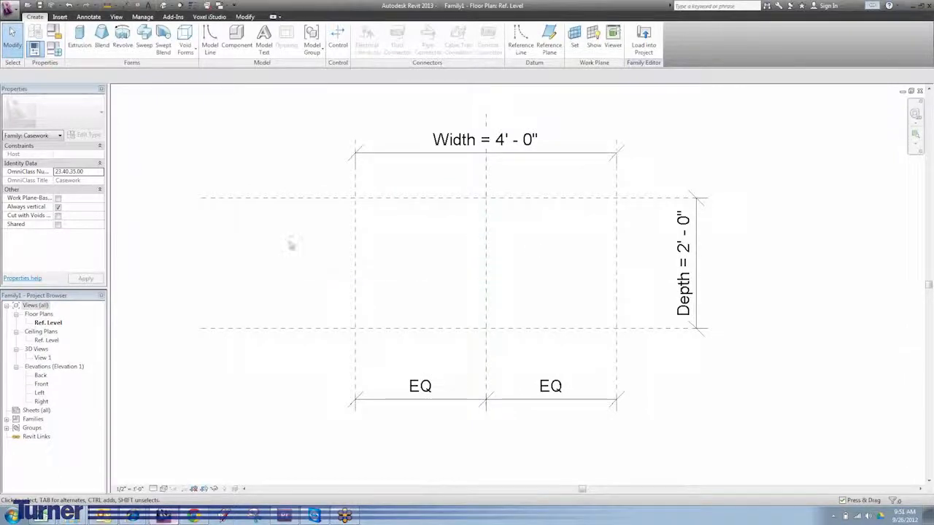
{"action": "scroll", "coordinate": [295, 247], "scroll_direction": "down", "scroll_amount": 1}
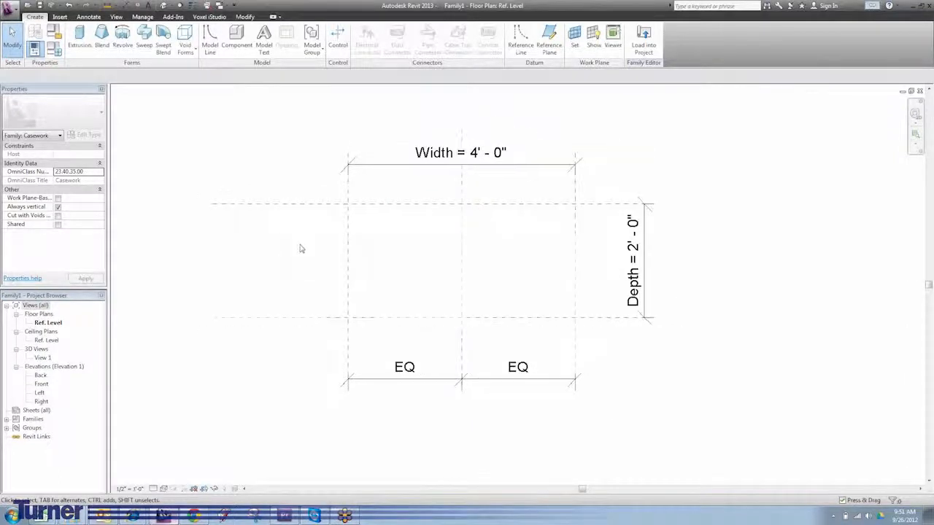